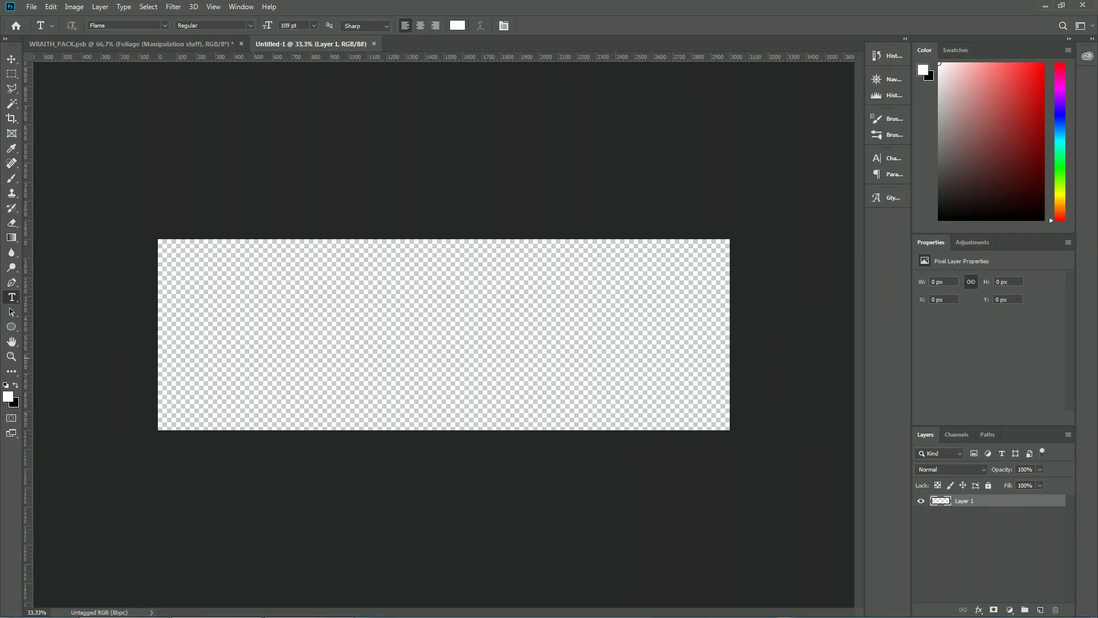
{"action": "key", "text": "ctrl+Tab"}
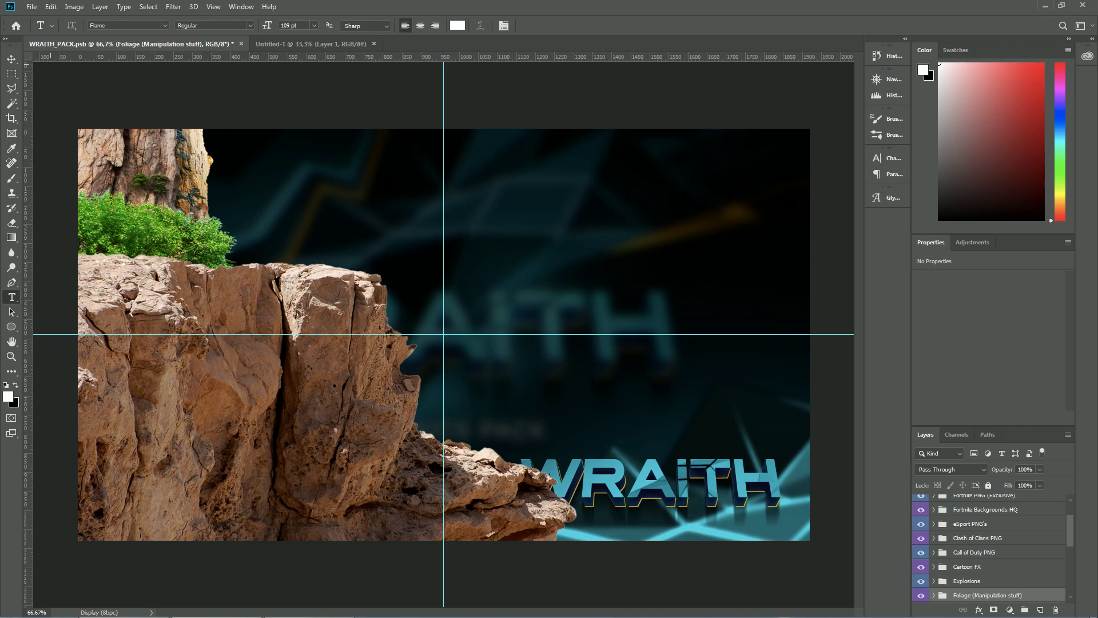
{"action": "key", "text": "ctrl+Tab"}
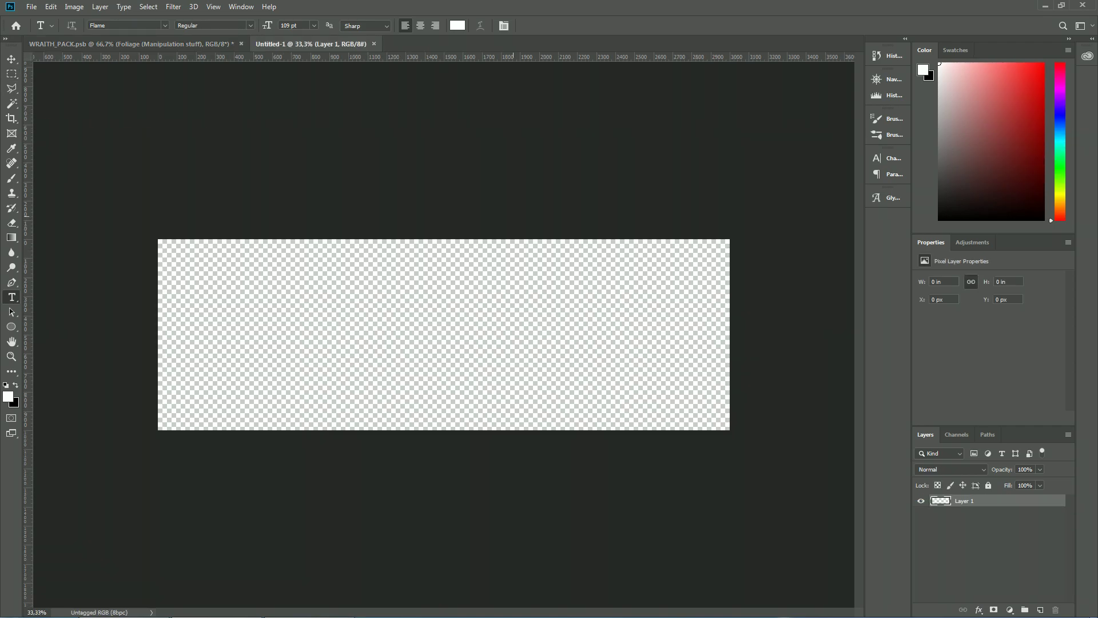
Place the beach photo "slika" from the desktop into the empty Untitled-1 banner document
{"action": "key", "text": "alt+Tab"}
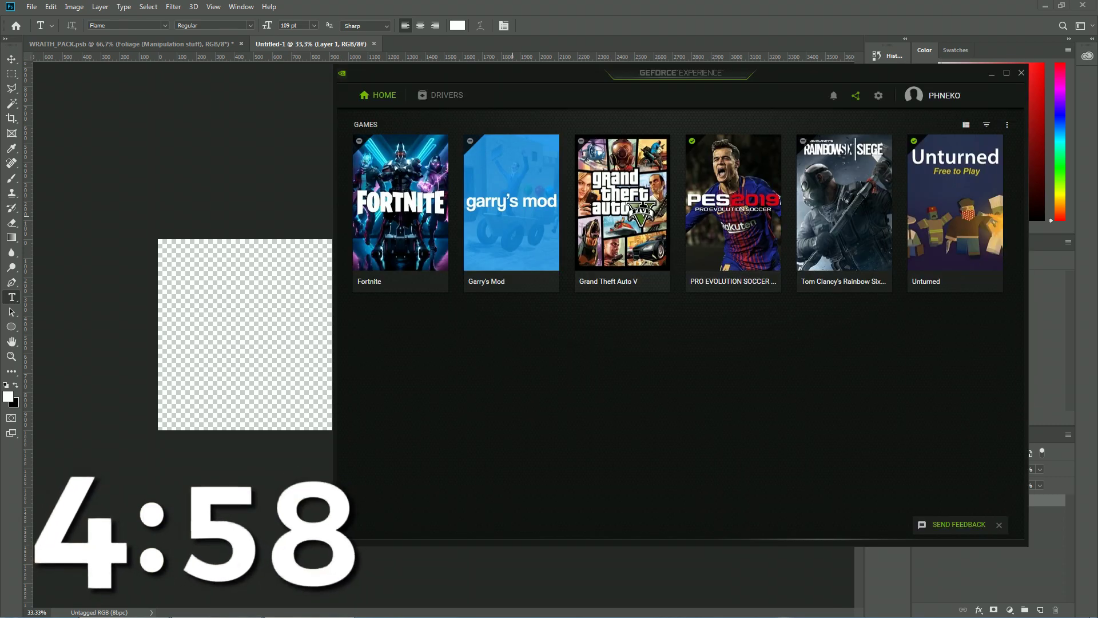
{"action": "key", "text": "super+d"}
{"action": "left_click_drag", "start_coordinate": [225, 610], "coordinate": [386, 403]}
{"action": "key", "text": "t"}
{"action": "key", "text": "ctrl+t"}
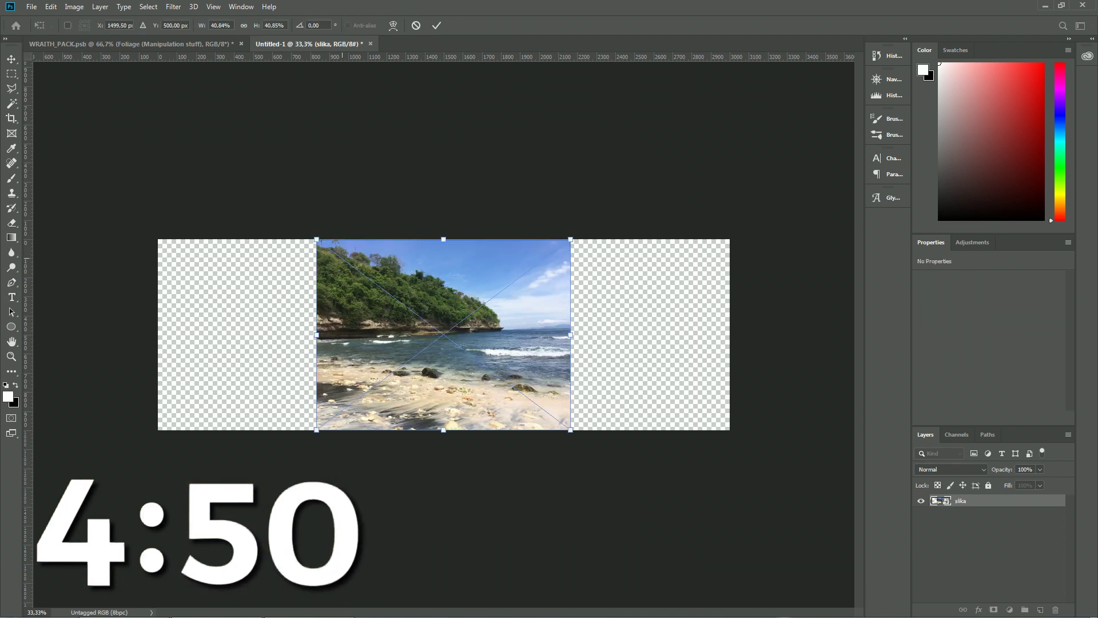
Scale and reposition the beach photo to fill the whole banner, keeping the cliff, sea and a strip of beach in frame
{"action": "left_click_drag", "start_coordinate": [318, 239], "coordinate": [93, 71]}
{"action": "left_click_drag", "start_coordinate": [452, 269], "coordinate": [571, 353]}
{"action": "left_click_drag", "start_coordinate": [212, 155], "coordinate": [142, 103]}
{"action": "left_click_drag", "start_coordinate": [386, 284], "coordinate": [537, 386]}
{"action": "left_click_drag", "start_coordinate": [294, 206], "coordinate": [109, 66]}
{"action": "left_click_drag", "start_coordinate": [509, 320], "coordinate": [538, 390]}
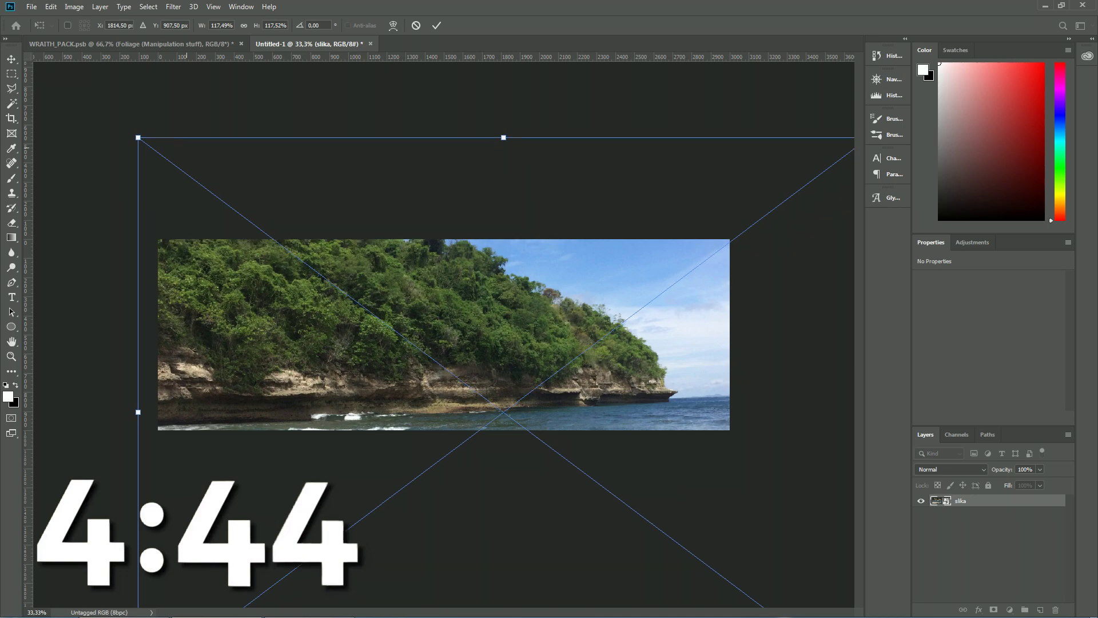
{"action": "left_click_drag", "start_coordinate": [138, 137], "coordinate": [190, 177]}
{"action": "left_click_drag", "start_coordinate": [390, 339], "coordinate": [305, 281]}
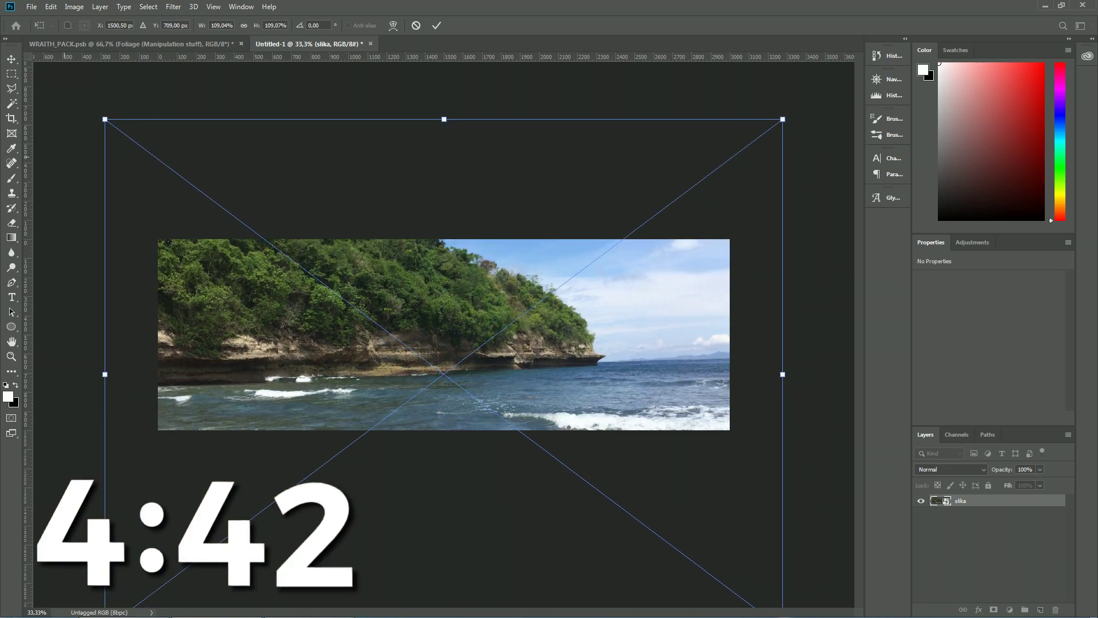
{"action": "left_click_drag", "start_coordinate": [106, 124], "coordinate": [157, 164]}
{"action": "mouse_move", "coordinate": [249, 250]}
{"action": "left_mouse_down"}
{"action": "mouse_move", "coordinate": [221, 200]}
{"action": "mouse_move", "coordinate": [243, 253]}
{"action": "mouse_move", "coordinate": [240, 245]}
{"action": "left_mouse_up"}
{"action": "key", "text": "Return"}
Copy the Mountain layer from the Foliage (Manipulation stuff) group of WRAITH_PACK.psb into the Untitled-1 banner
{"action": "key", "text": "ctrl+Tab"}
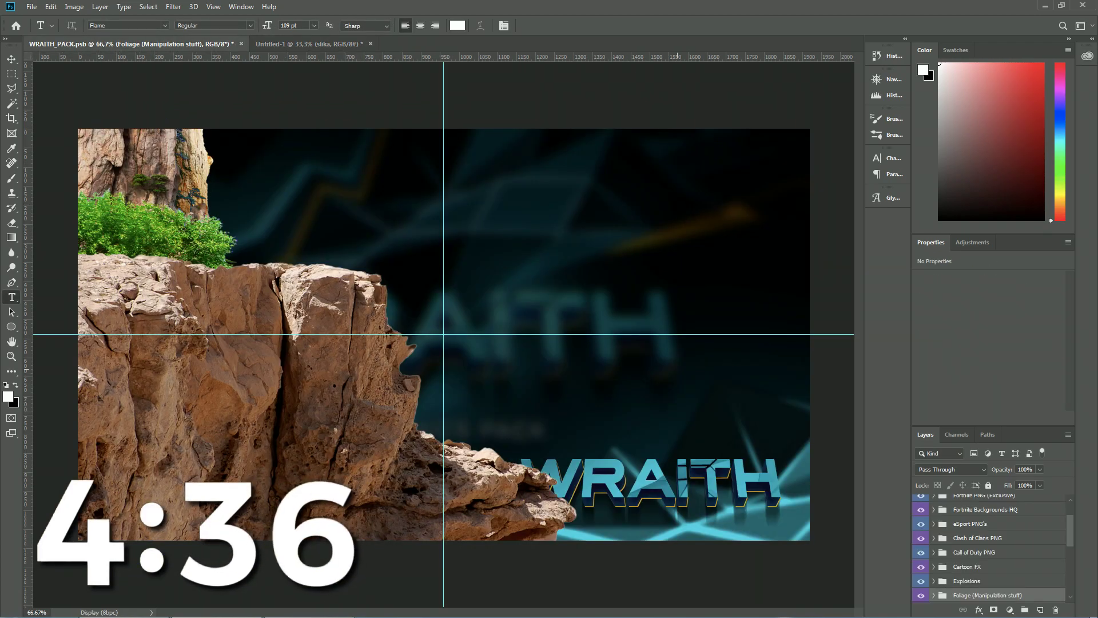
{"action": "scroll", "coordinate": [990, 546], "scroll_direction": "down", "scroll_amount": 2}
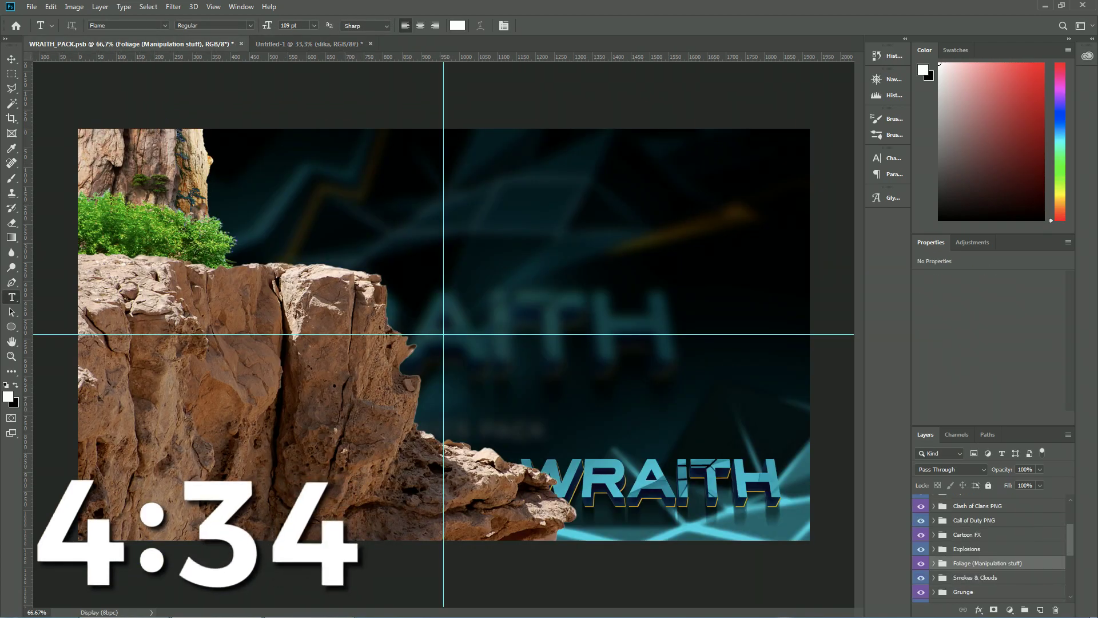
{"action": "left_click", "coordinate": [933, 562]}
{"action": "scroll", "coordinate": [989, 546], "scroll_direction": "down", "scroll_amount": 8}
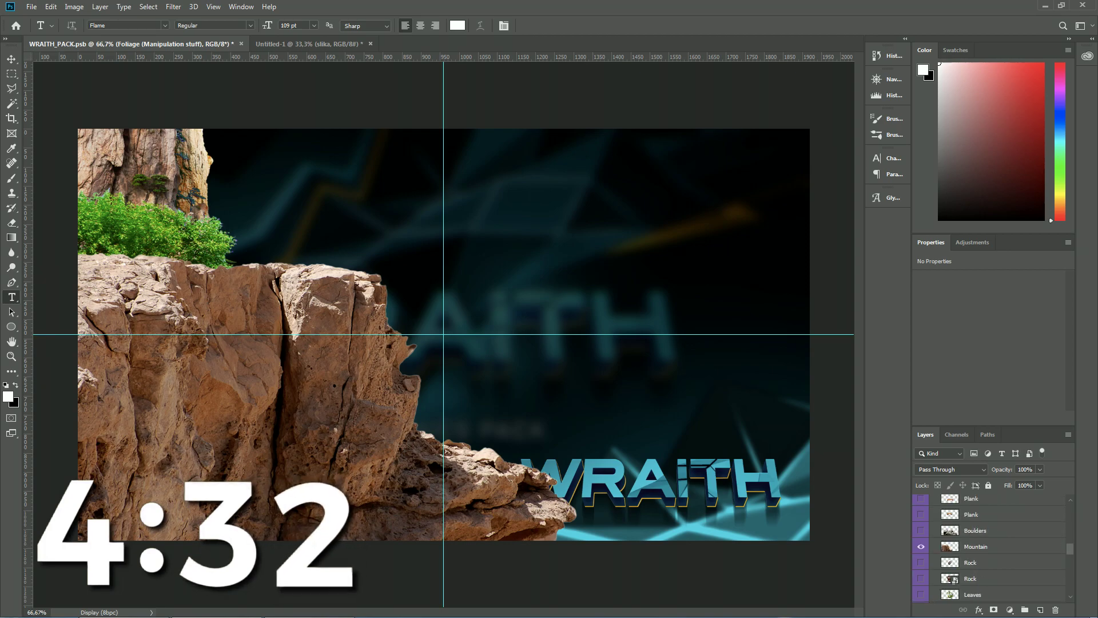
{"action": "left_click", "coordinate": [976, 546]}
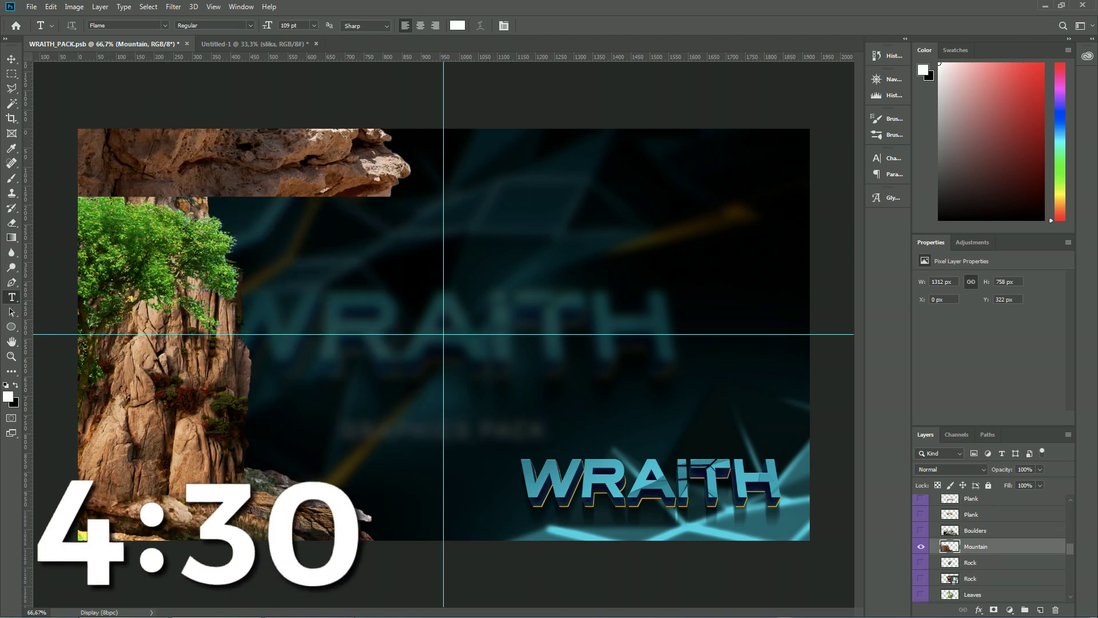
{"action": "key", "text": "ctrl+Tab"}
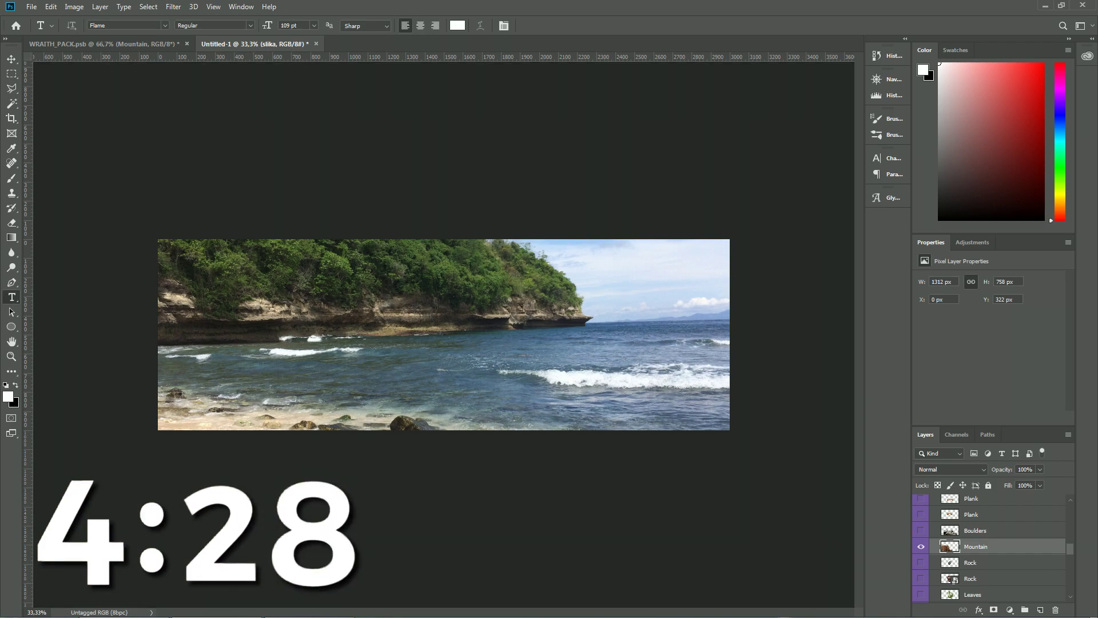
{"action": "left_click_drag", "start_coordinate": [976, 546], "coordinate": [369, 310]}
Enlarge the Mountain layer to about 2085 × 1205 px and position it over the left part of the banner
{"action": "key", "text": "ctrl+t"}
{"action": "left_click_drag", "start_coordinate": [243, 239], "coordinate": [95, 154]}
{"action": "left_click_drag", "start_coordinate": [299, 312], "coordinate": [259, 373]}
{"action": "left_click_drag", "start_coordinate": [164, 264], "coordinate": [193, 294]}
{"action": "key", "text": "Return"}
Copy the Mountain Side layer from WRAITH_PACK.psb into the Untitled-1 banner
{"action": "key", "text": "ctrl+Tab"}
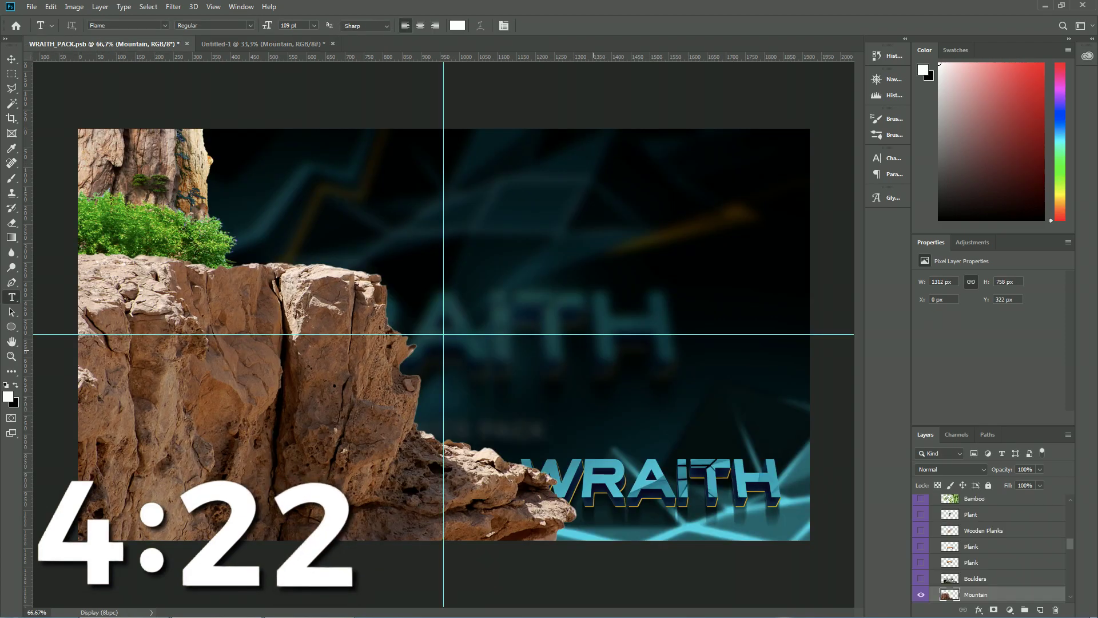
{"action": "scroll", "coordinate": [989, 546], "scroll_direction": "down", "scroll_amount": 3}
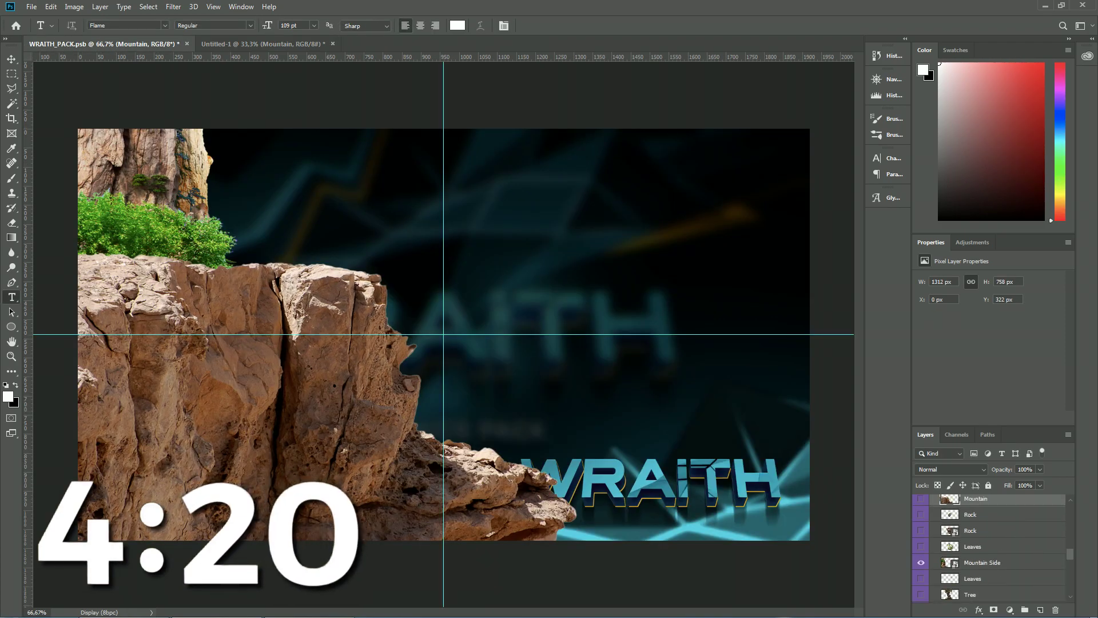
{"action": "left_click", "coordinate": [983, 563]}
{"action": "left_click_drag", "start_coordinate": [200, 315], "coordinate": [410, 319]}
Scale Mountain Side to about 687 × 1470 px and place it along the banner's left edge
{"action": "key", "text": "ctrl+t"}
{"action": "left_click_drag", "start_coordinate": [335, 135], "coordinate": [390, 208]}
{"action": "left_click_drag", "start_coordinate": [462, 334], "coordinate": [242, 314]}
{"action": "left_click_drag", "start_coordinate": [283, 196], "coordinate": [298, 168]}
{"action": "left_click_drag", "start_coordinate": [252, 275], "coordinate": [248, 280]}
{"action": "key", "text": "Return"}
Flip the Mountain layer horizontally and move it to the banner's right side, at about X 1868 px, Y -77 px
{"action": "left_click", "coordinate": [344, 342], "text": "ctrl"}
{"action": "key", "text": "ctrl+t"}
{"action": "left_click_drag", "start_coordinate": [312, 329], "coordinate": [744, 329]}
{"action": "right_click", "coordinate": [582, 361]}
{"action": "left_click", "coordinate": [615, 505]}
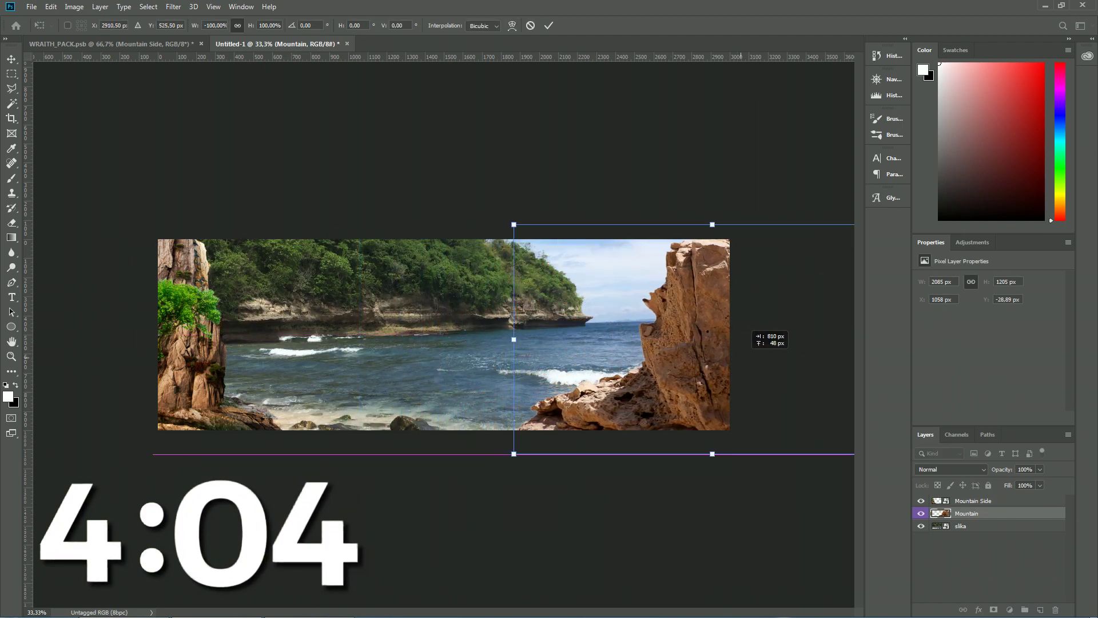
{"action": "key", "text": "Return"}
{"action": "key", "text": "t"}
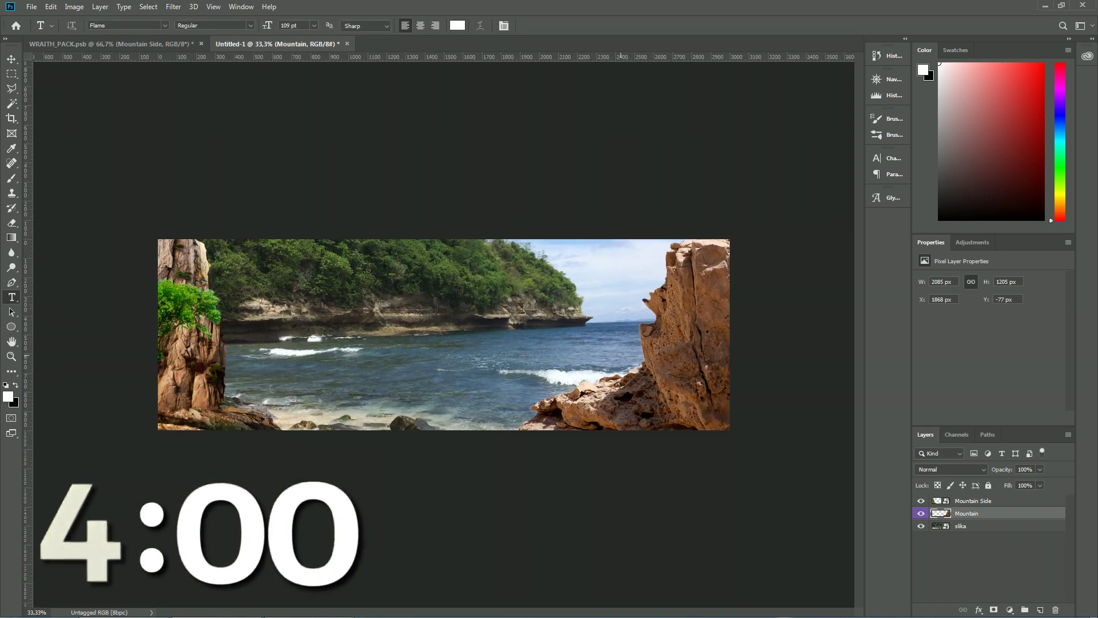
Move the Mountain layer further past the banner's right edge, to about X 2132 px, Y -102 px
{"action": "key", "text": "ctrl+t"}
{"action": "left_click_drag", "start_coordinate": [702, 379], "coordinate": [723, 347]}
{"action": "key", "text": "Return"}
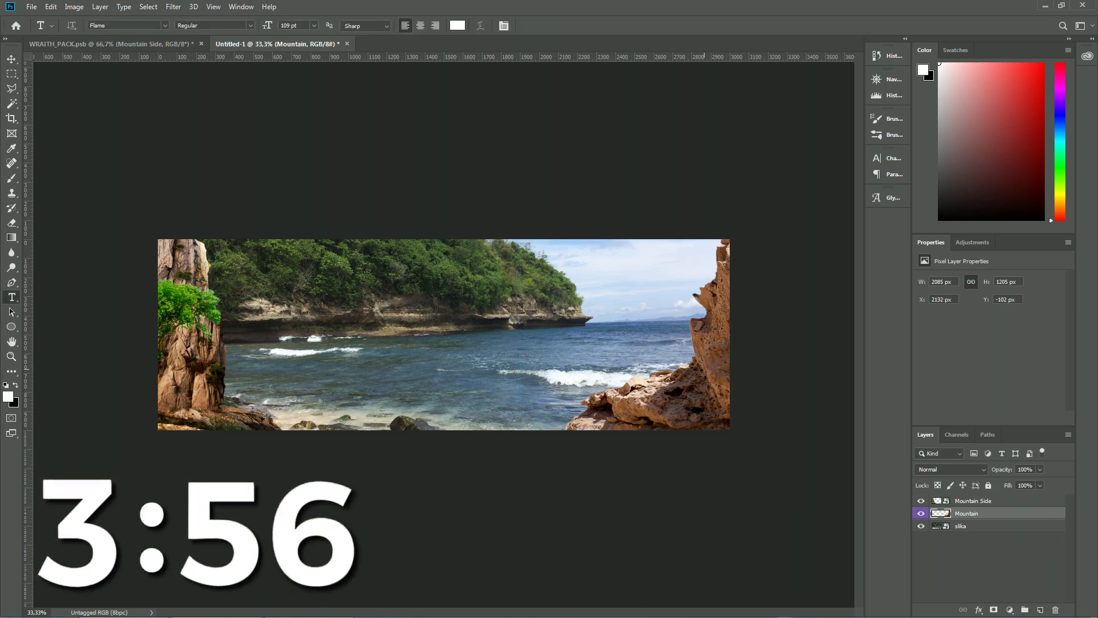
Reduce the Mountain layer's saturation to -35 with Hue/Saturation
{"action": "key", "text": "ctrl+u"}
{"action": "left_click_drag", "start_coordinate": [869, 461], "coordinate": [849, 460]}
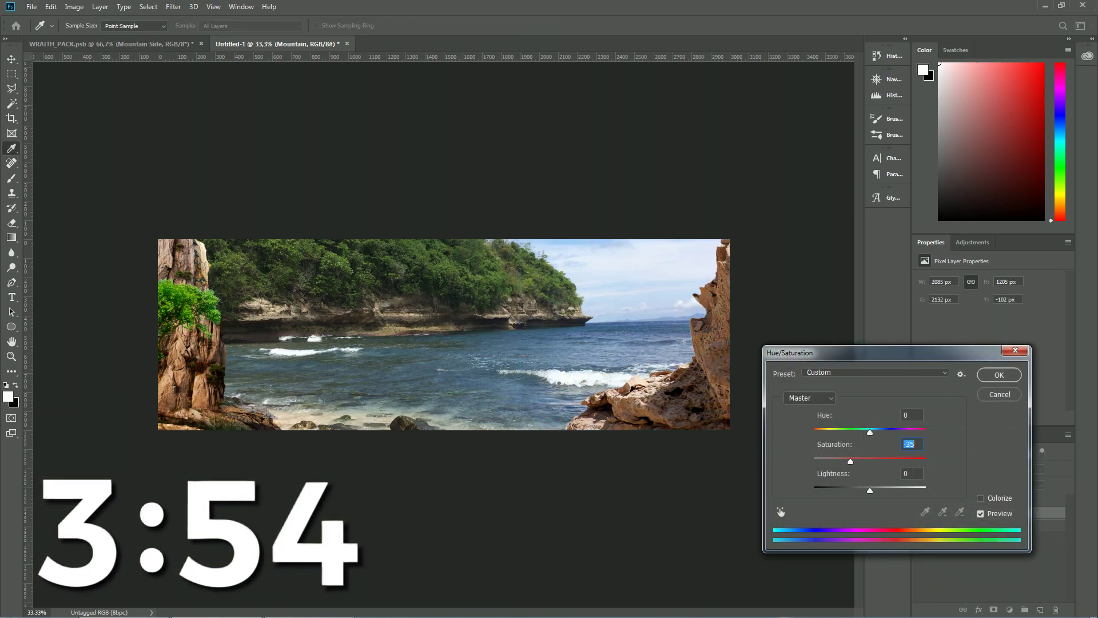
{"action": "key", "text": "Return"}
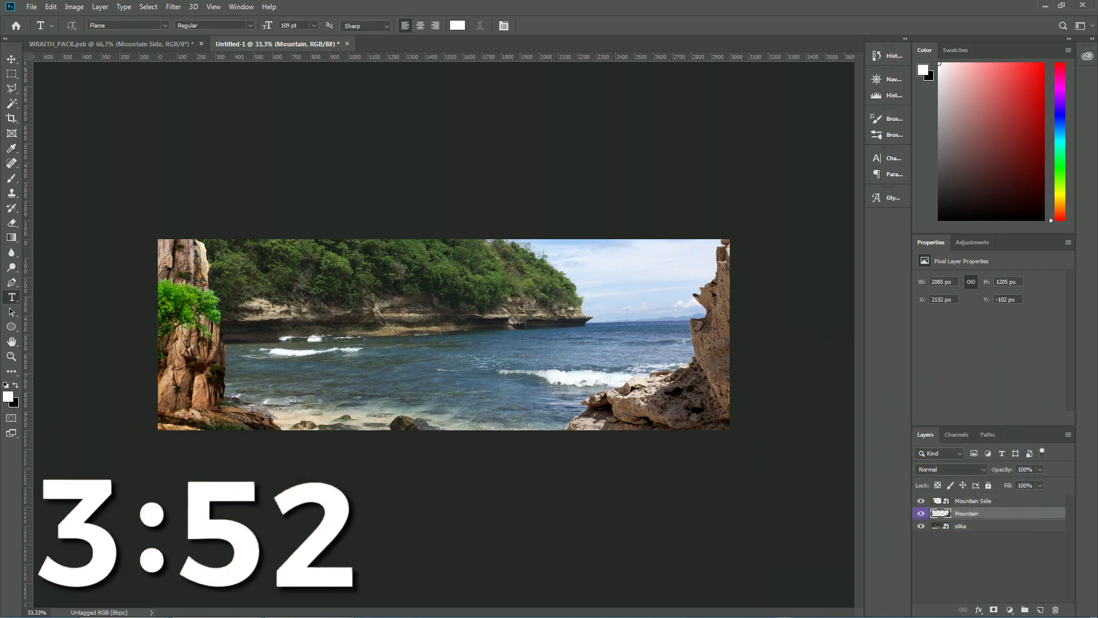
Apply Hue/Saturation to the Mountain Side layer with a saturation of -47
{"action": "left_click", "coordinate": [972, 501]}
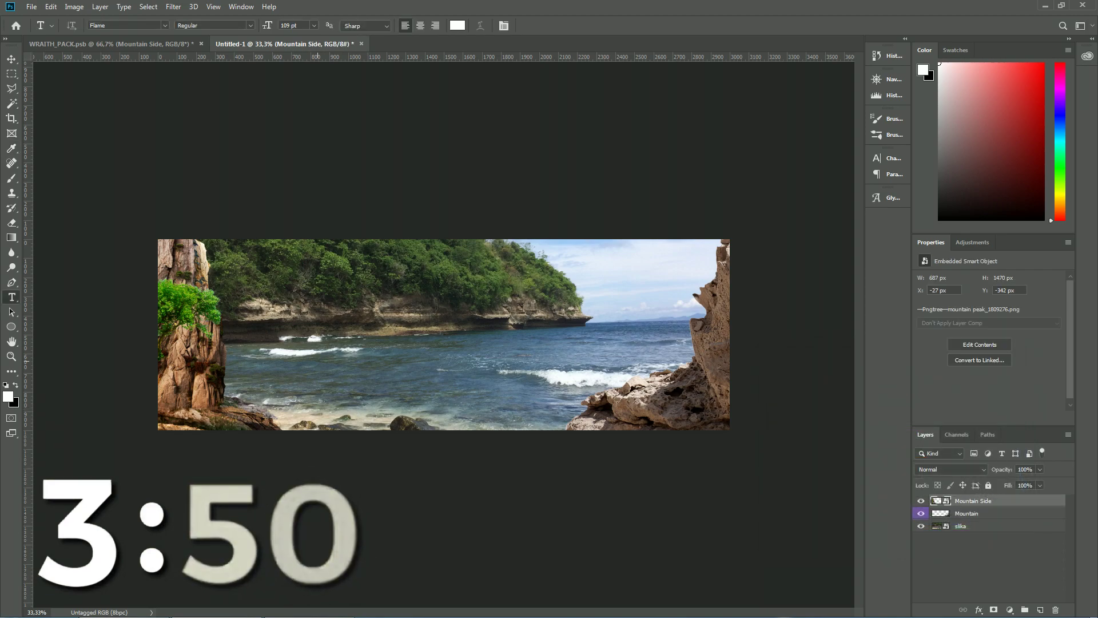
{"action": "key", "text": "ctrl+u"}
{"action": "left_click_drag", "start_coordinate": [513, 236], "coordinate": [485, 236]}
{"action": "left_click", "coordinate": [646, 149]}
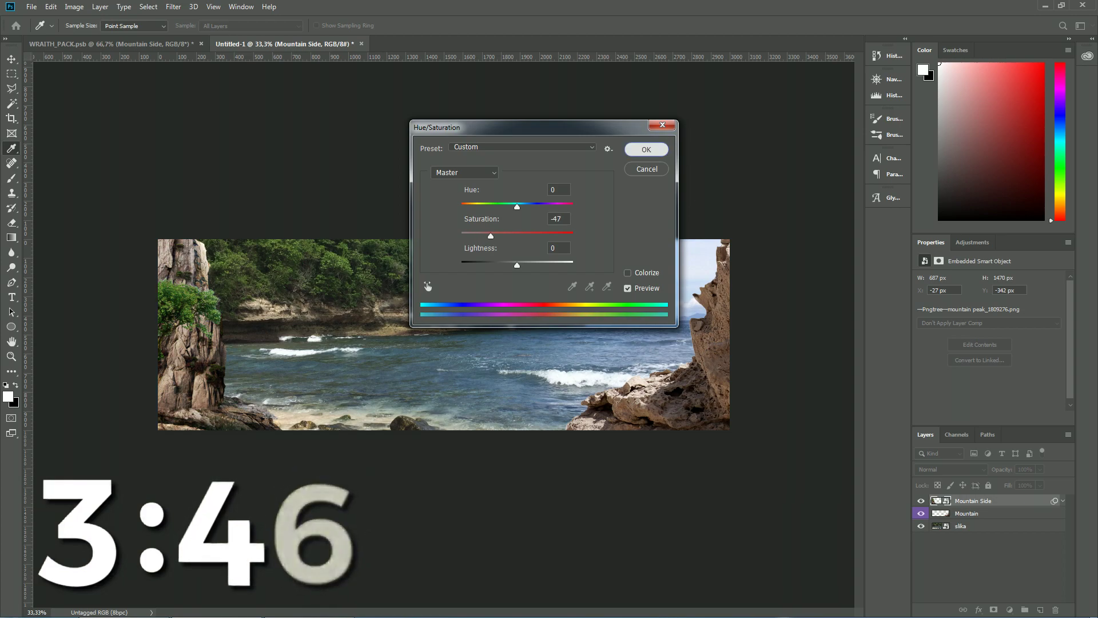
{"action": "key", "text": "ctrl+minus"}
{"action": "key", "text": "ctrl+minus"}
{"action": "key", "text": "ctrl+minus"}
{"action": "key", "text": "ctrl+plus"}
{"action": "key", "text": "ctrl+plus"}
{"action": "key", "text": "ctrl+plus"}
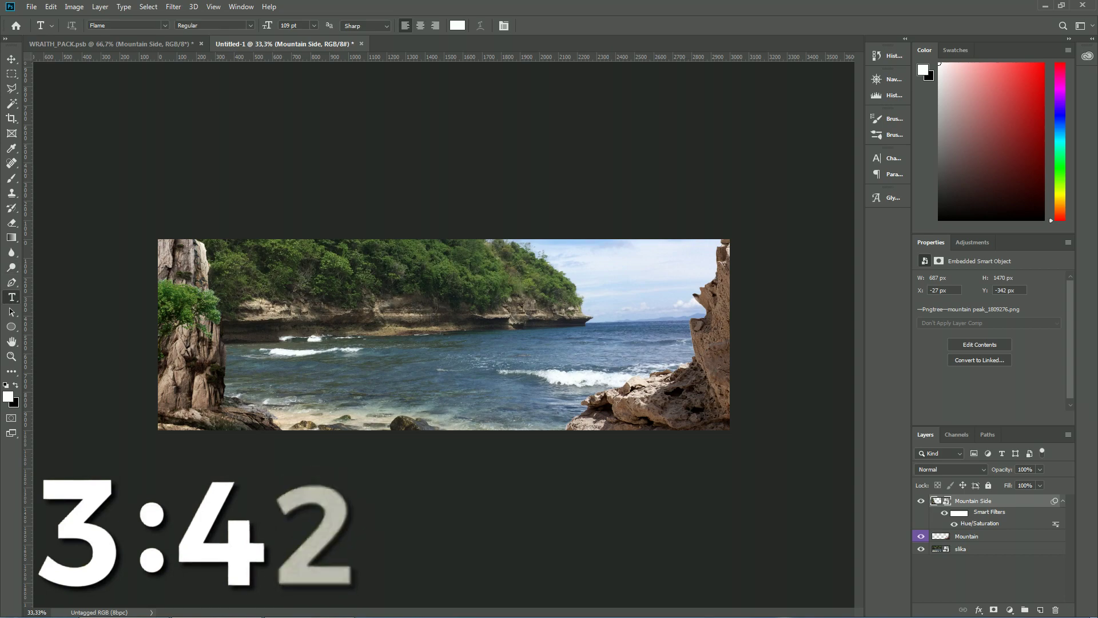
Choose Harlow Solid Italic as the font for the Type tool
{"action": "left_click", "coordinate": [165, 25]}
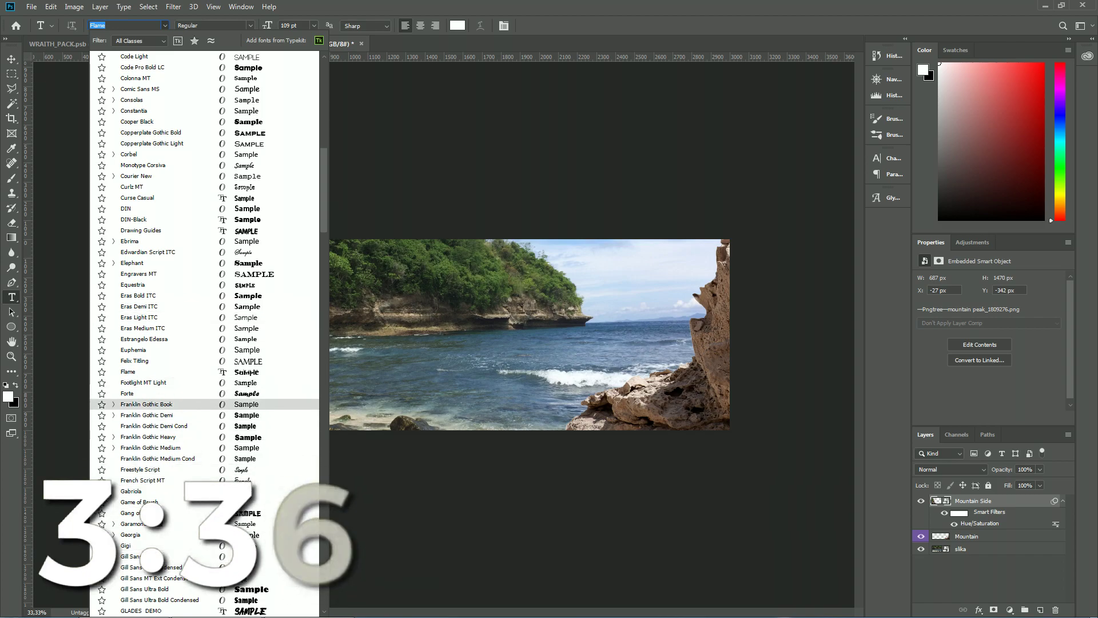
{"action": "scroll", "coordinate": [171, 406], "scroll_direction": "down", "scroll_amount": 1}
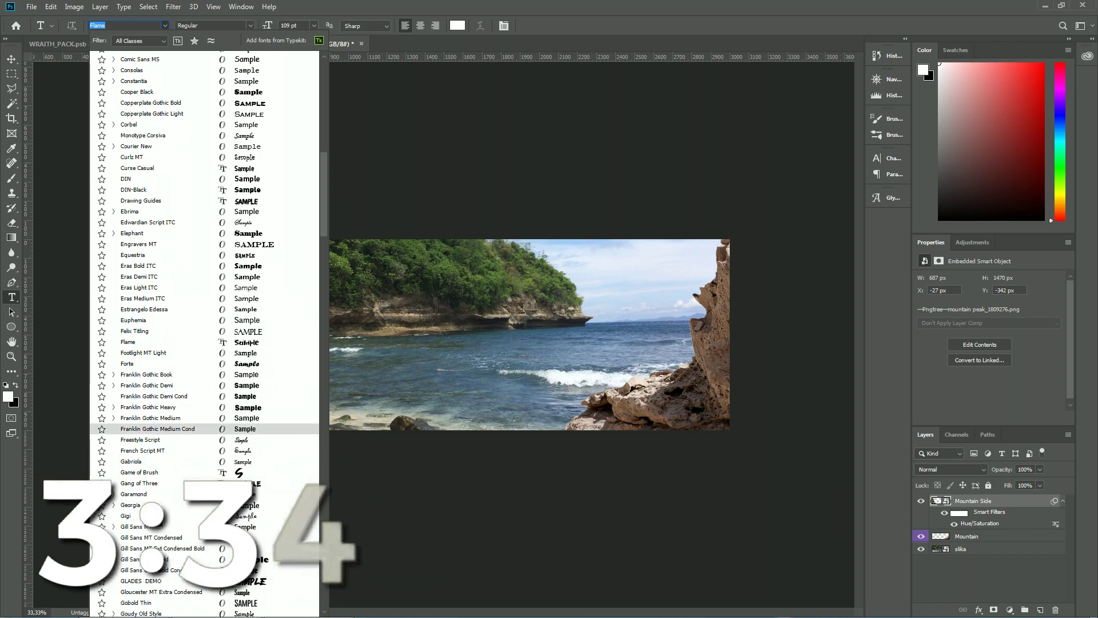
{"action": "scroll", "coordinate": [171, 428], "scroll_direction": "down", "scroll_amount": 3}
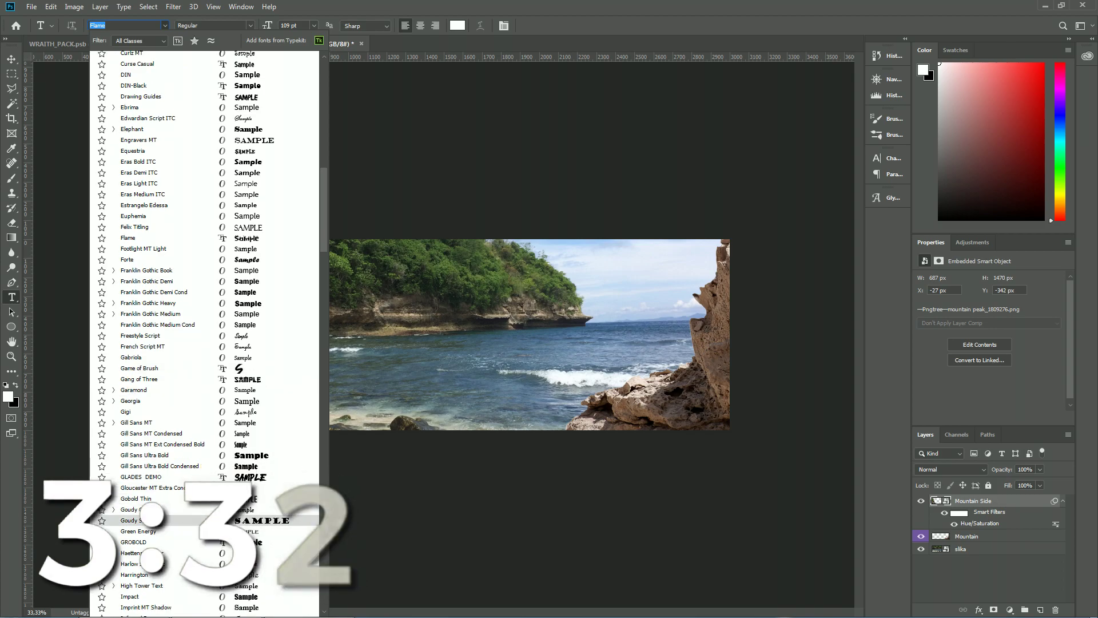
{"action": "scroll", "coordinate": [171, 520], "scroll_direction": "down", "scroll_amount": 1}
{"action": "scroll", "coordinate": [171, 503], "scroll_direction": "down", "scroll_amount": 1}
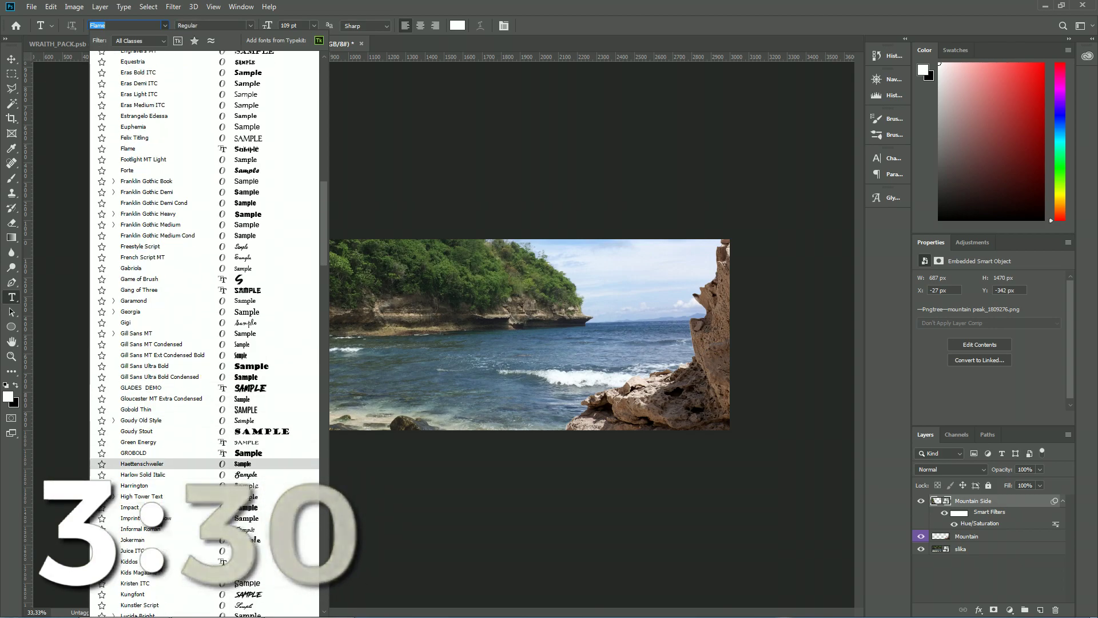
{"action": "left_click", "coordinate": [143, 474]}
Create a large text box across the middle of the banner and enter PowerHamster in it
{"action": "left_click_drag", "start_coordinate": [283, 268], "coordinate": [557, 434]}
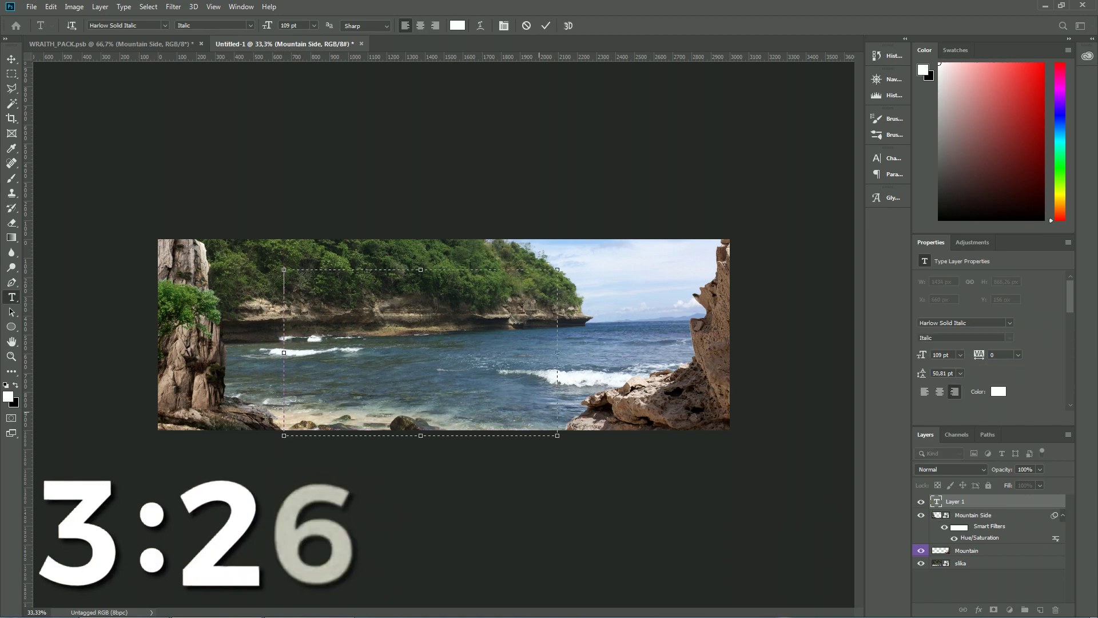
{"action": "type", "text": "po"}
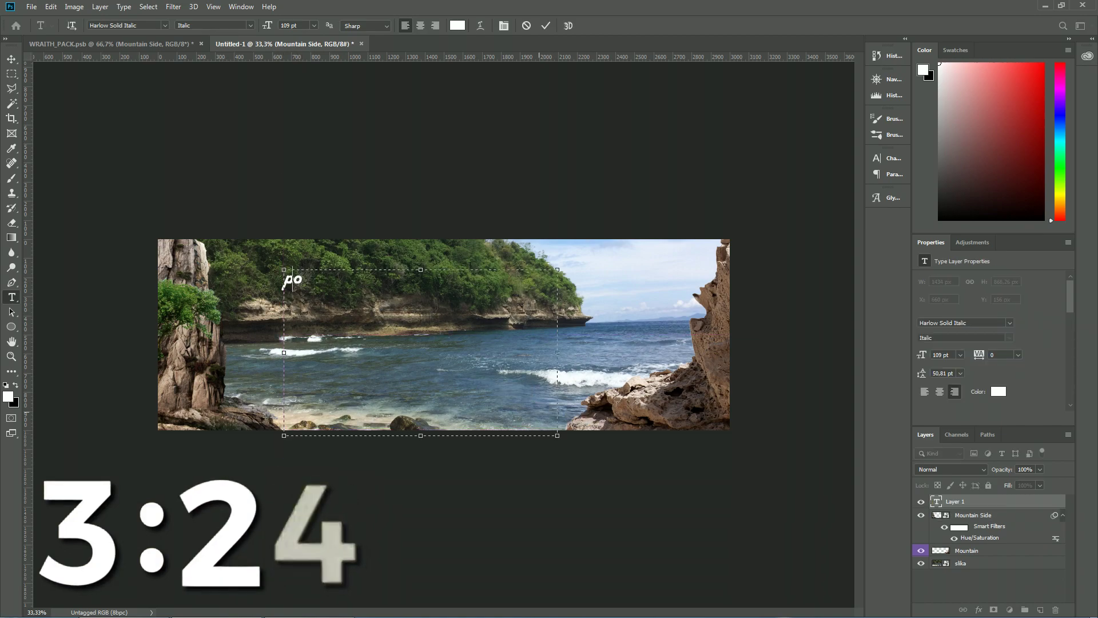
{"action": "type", "text": "weower"}
{"action": "key", "text": "BackSpace"}
{"action": "key", "text": "BackSpace"}
{"action": "key", "text": "BackSpace"}
{"action": "key", "text": "BackSpace"}
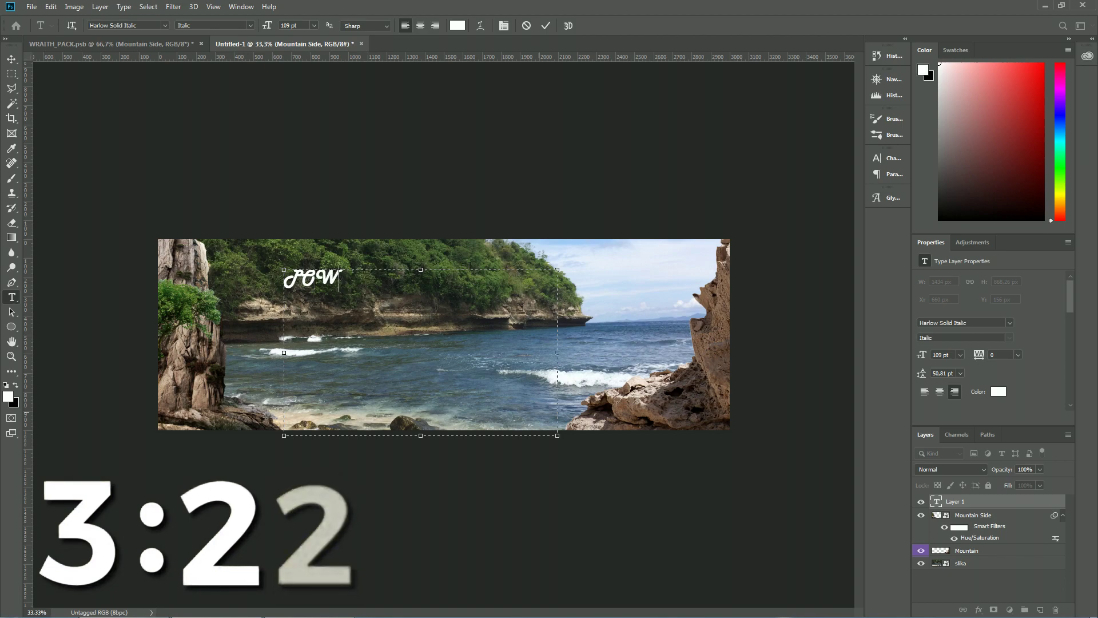
{"action": "type", "text": "owerHamster"}
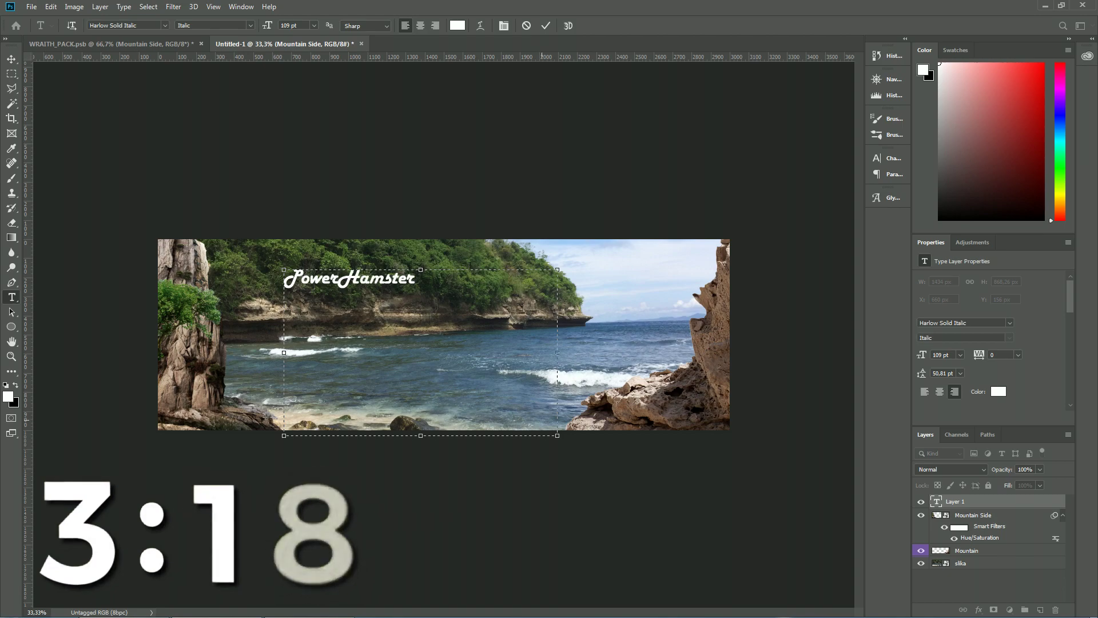
Change the font of the PowerHamster title text to Franklin Gothic Heavy
{"action": "left_click_drag", "start_coordinate": [447, 287], "coordinate": [11, 267]}
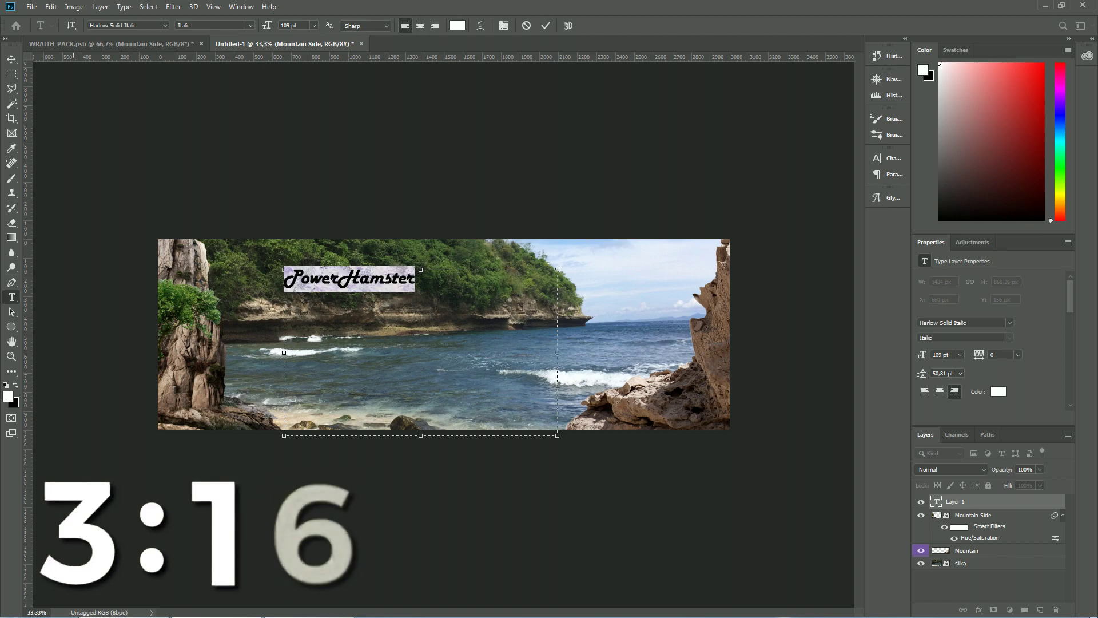
{"action": "left_click", "coordinate": [164, 25]}
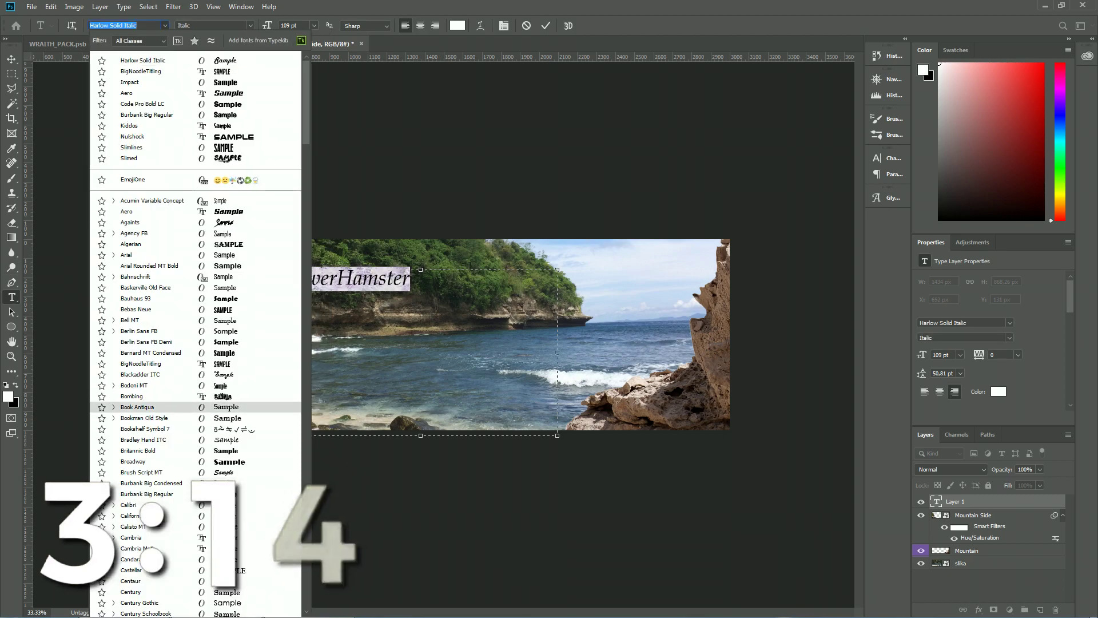
{"action": "scroll", "coordinate": [172, 400], "scroll_direction": "down", "scroll_amount": 2}
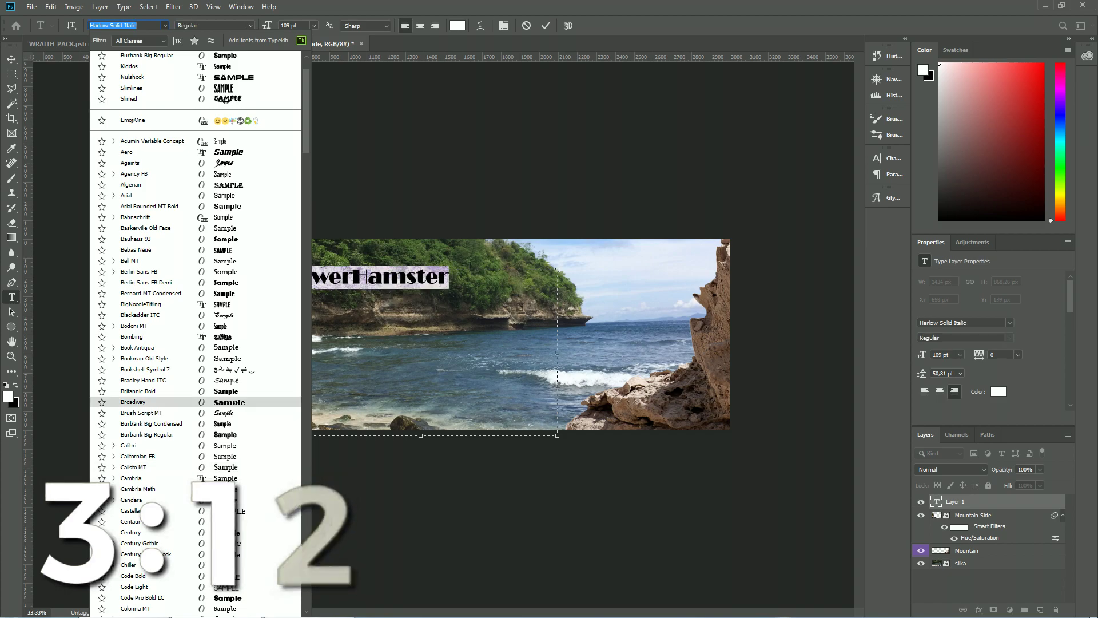
{"action": "scroll", "coordinate": [172, 372], "scroll_direction": "down", "scroll_amount": 2}
{"action": "scroll", "coordinate": [148, 514], "scroll_direction": "down", "scroll_amount": 2}
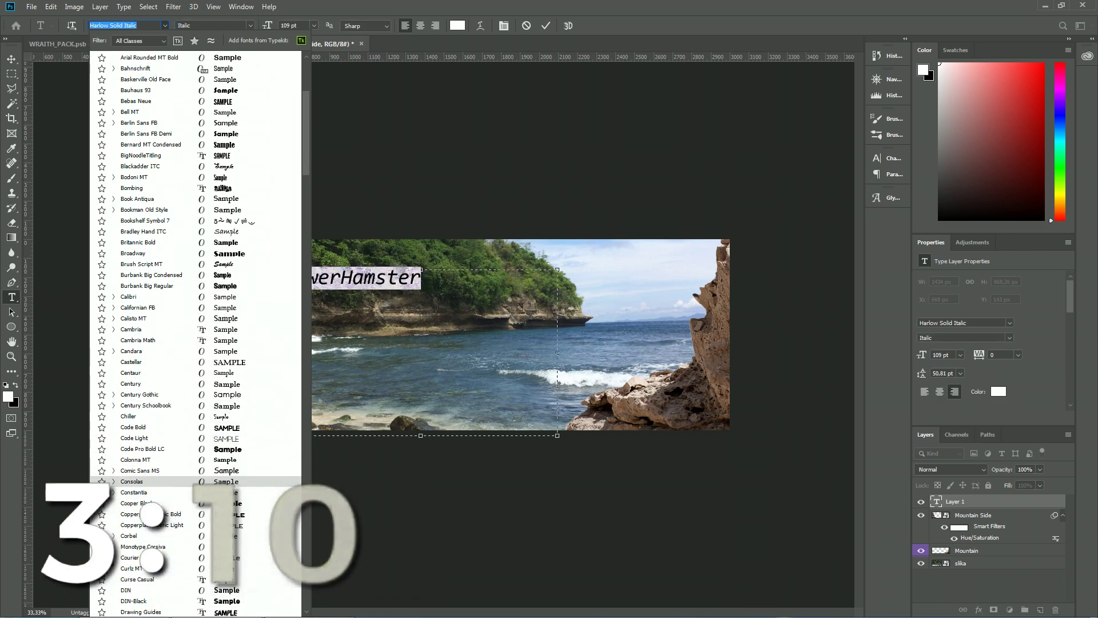
{"action": "scroll", "coordinate": [137, 541], "scroll_direction": "down", "scroll_amount": 3}
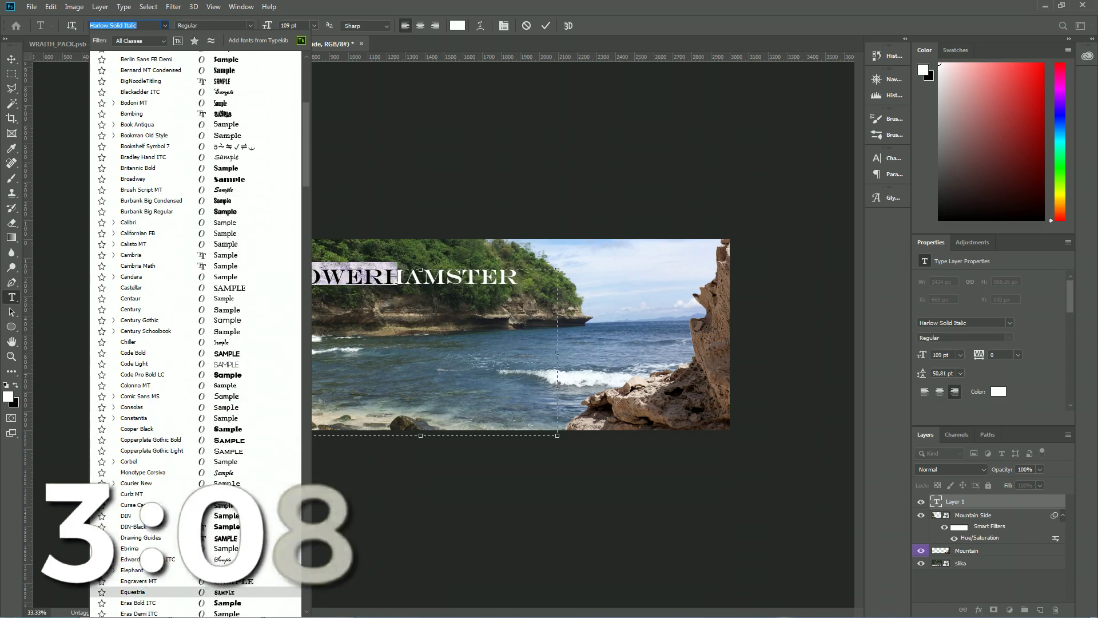
{"action": "scroll", "coordinate": [137, 549], "scroll_direction": "down", "scroll_amount": 3}
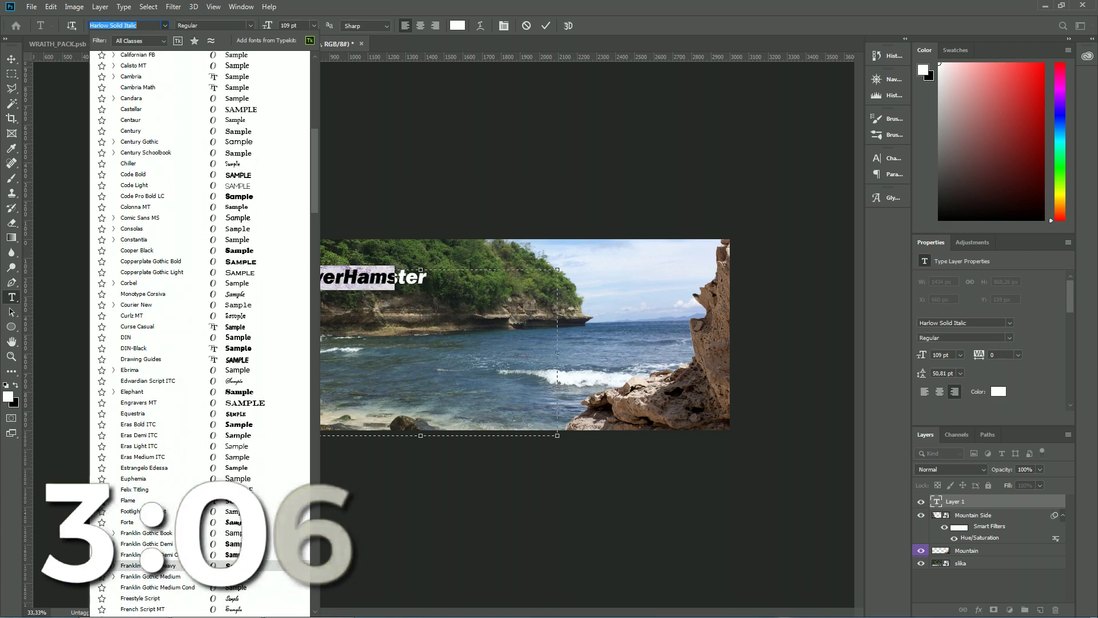
{"action": "scroll", "coordinate": [137, 549], "scroll_direction": "down", "scroll_amount": 2}
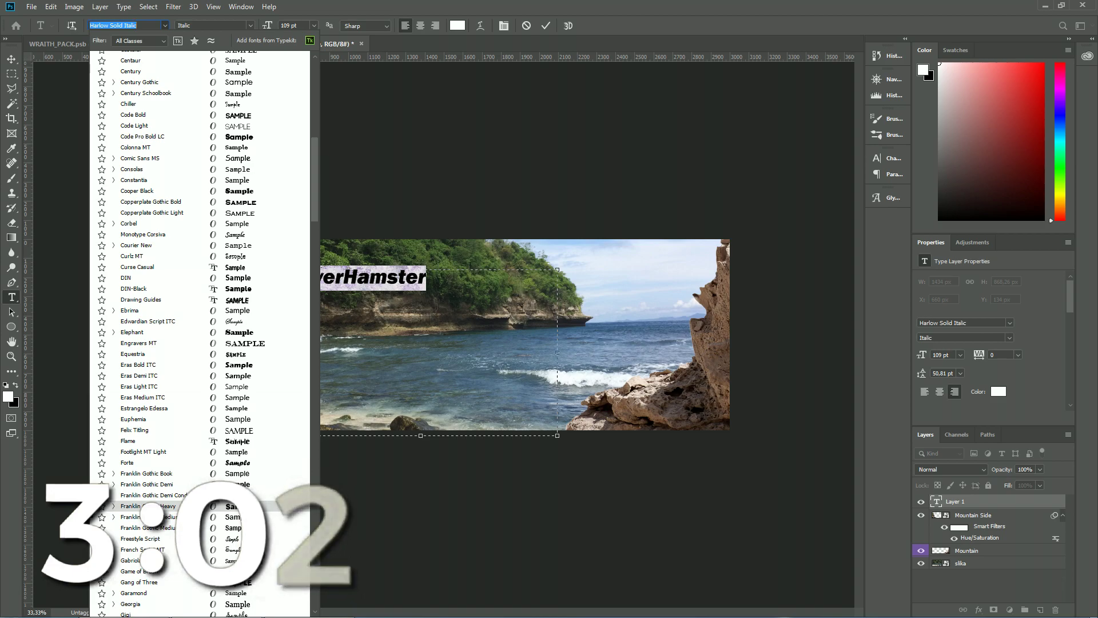
{"action": "left_click", "coordinate": [137, 506]}
Enlarge the PowerHamster text to about 275 pt and position it across the middle of the banner
{"action": "key", "text": "ctrl+a"}
{"action": "left_click_drag", "start_coordinate": [558, 435], "coordinate": [641, 357]}
{"action": "left_click", "coordinate": [11, 282]}
{"action": "left_click", "coordinate": [12, 297]}
{"action": "key", "text": "ctrl+t"}
{"action": "left_click_drag", "start_coordinate": [562, 275], "coordinate": [541, 303]}
{"action": "key", "text": "Return"}
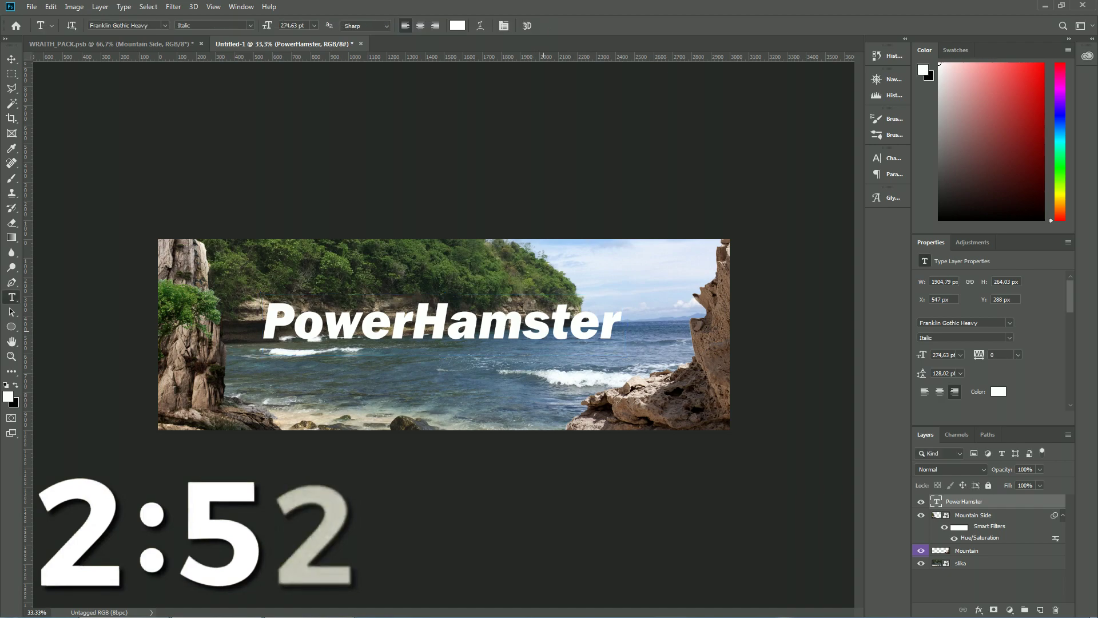
Warp the PowerHamster text with the horizontal Arc style and a bend of +6%
{"action": "left_click", "coordinate": [480, 25]}
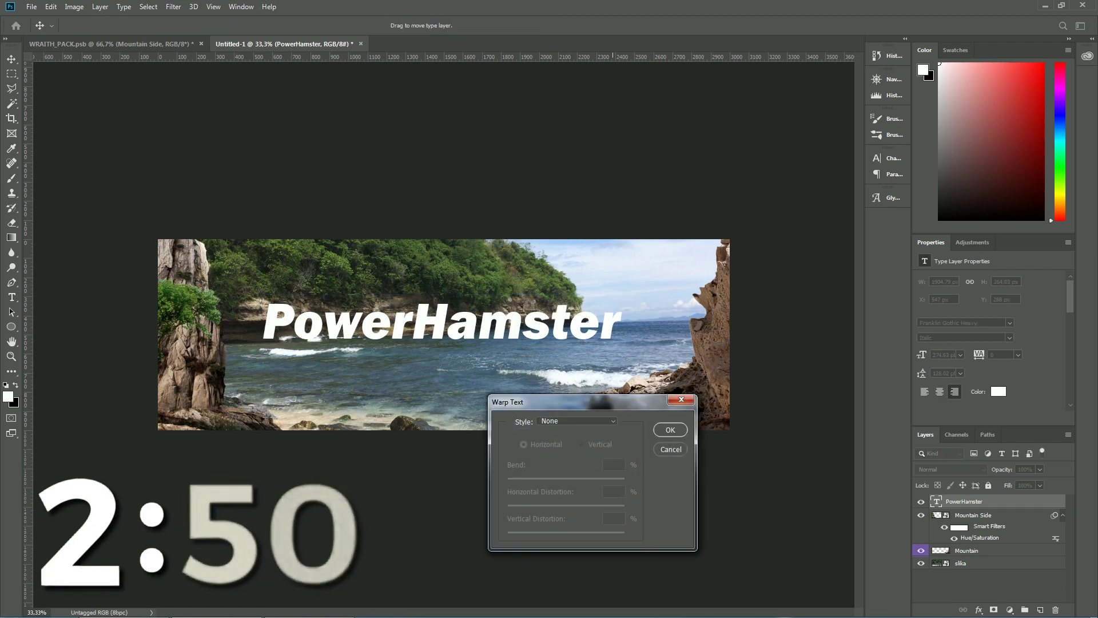
{"action": "left_click", "coordinate": [577, 421]}
{"action": "left_click", "coordinate": [563, 226]}
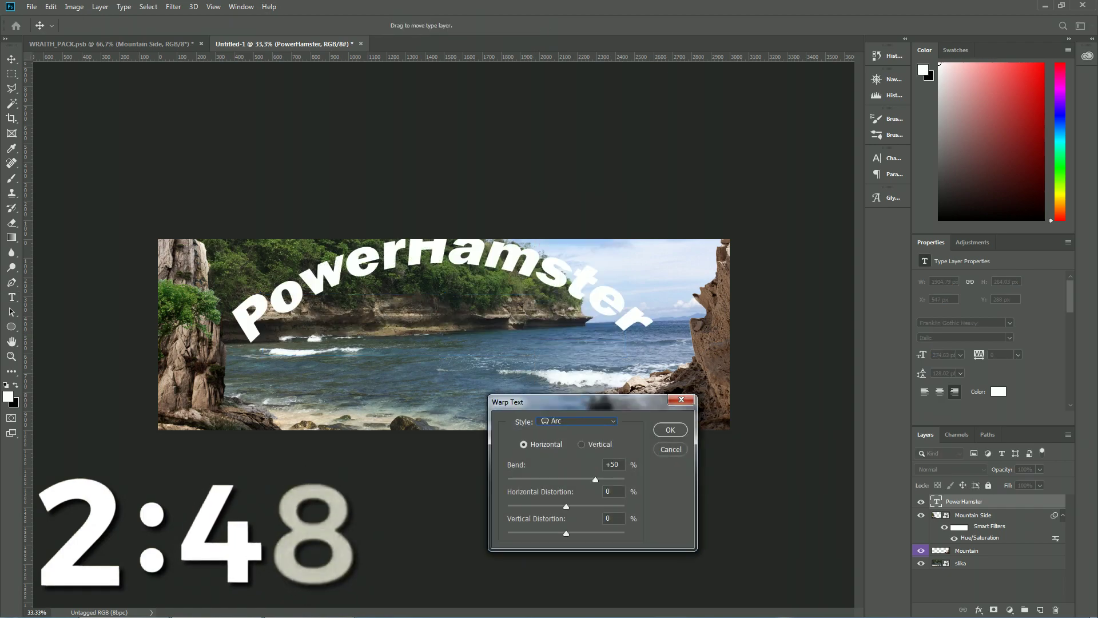
{"action": "key", "text": "Up"}
{"action": "key", "text": "Up"}
{"action": "key", "text": "Up"}
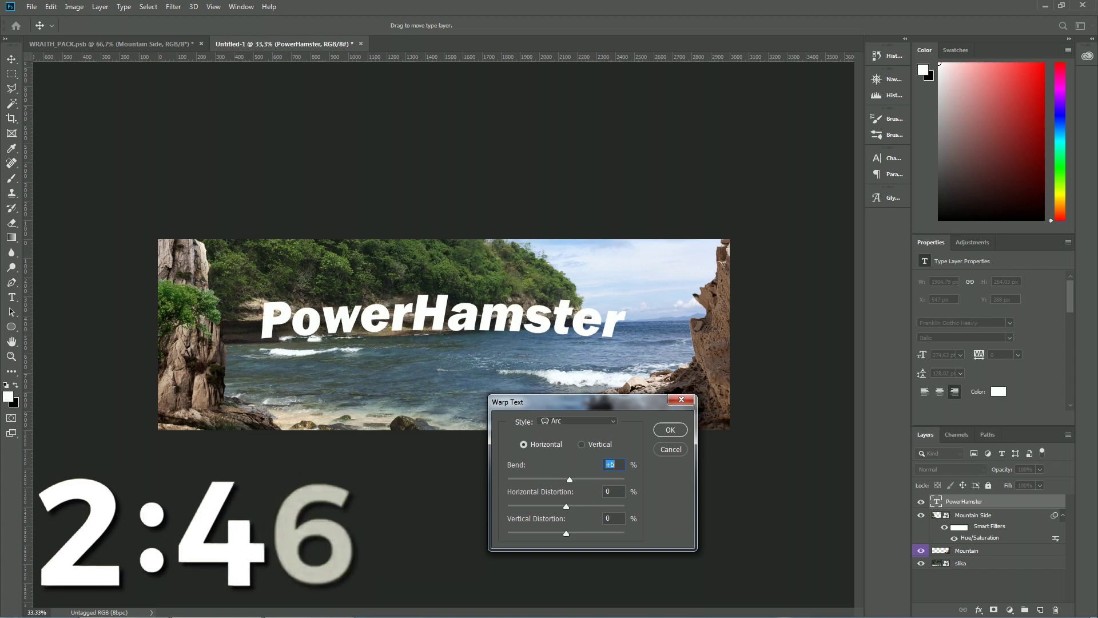
{"action": "key", "text": "Return"}
Scale the warped title down to about 1276 px wide and center it on the banner
{"action": "key", "text": "ctrl+t"}
{"action": "left_click_drag", "start_coordinate": [430, 312], "coordinate": [443, 317]}
{"action": "left_click_drag", "start_coordinate": [642, 284], "coordinate": [522, 338]}
{"action": "key", "text": "Return"}
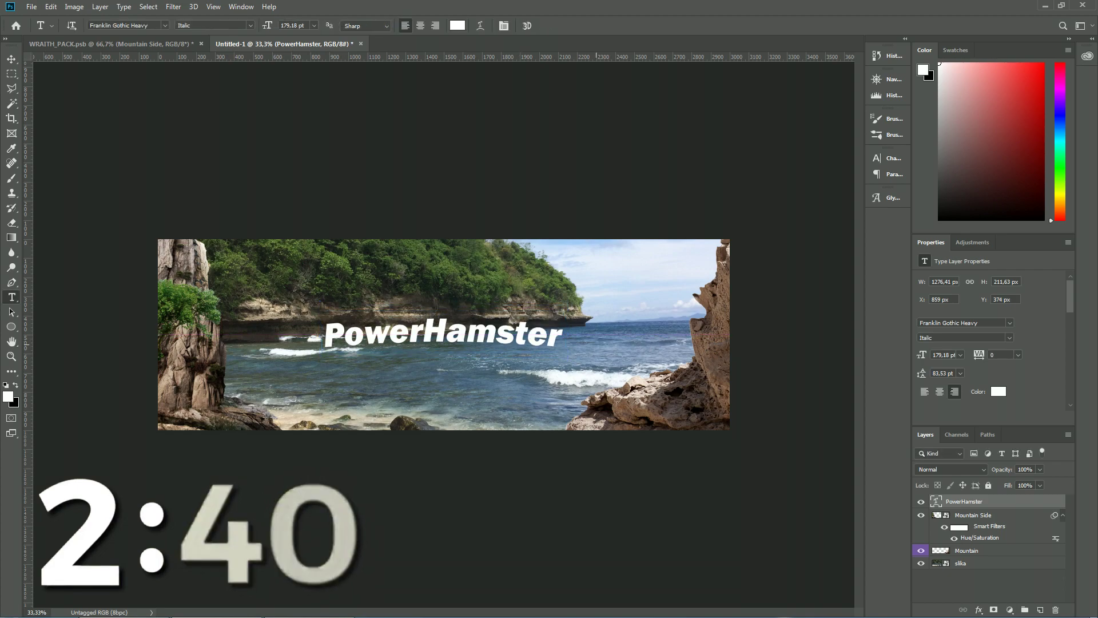
Replace the title's Outer Glow with a black Drop Shadow at 26% opacity, 3 px distance and 68 px size
{"action": "double_click", "coordinate": [1011, 502]}
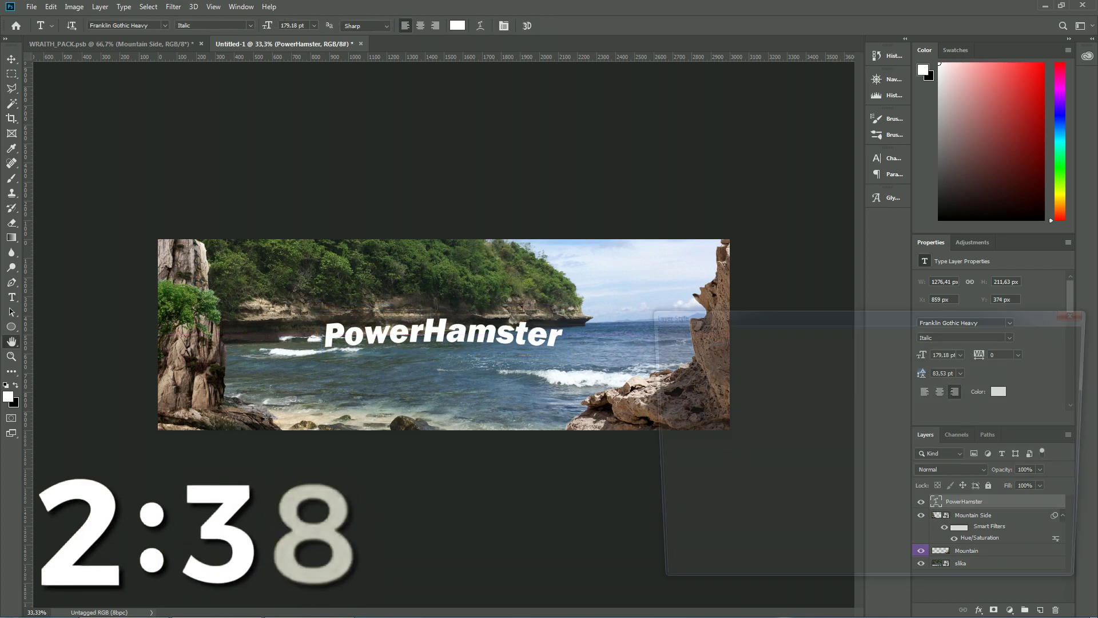
{"action": "left_click", "coordinate": [678, 532]}
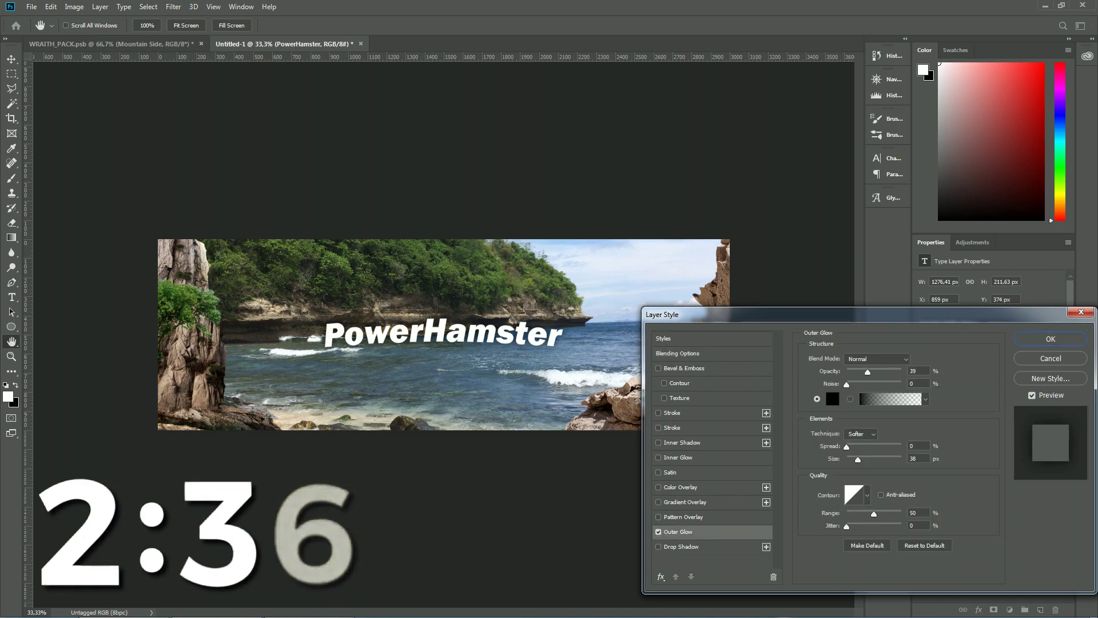
{"action": "left_click", "coordinate": [658, 532]}
{"action": "left_click", "coordinate": [658, 547]}
{"action": "left_click", "coordinate": [1050, 339]}
{"action": "left_click", "coordinate": [680, 546]}
{"action": "left_click_drag", "start_coordinate": [902, 374], "coordinate": [861, 375]}
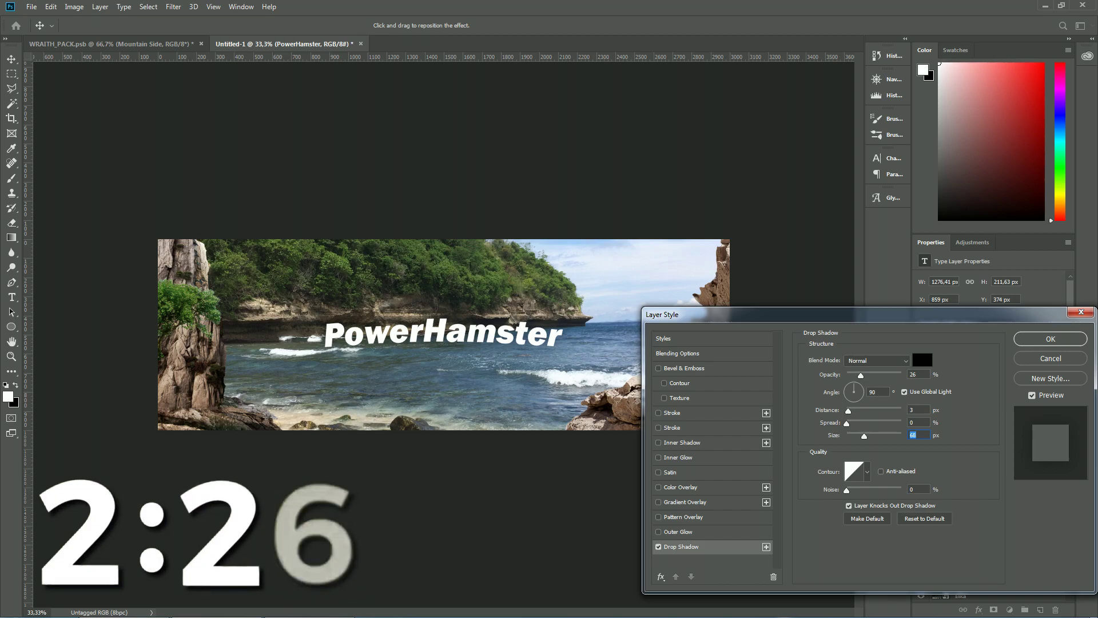
{"action": "key", "text": "Return"}
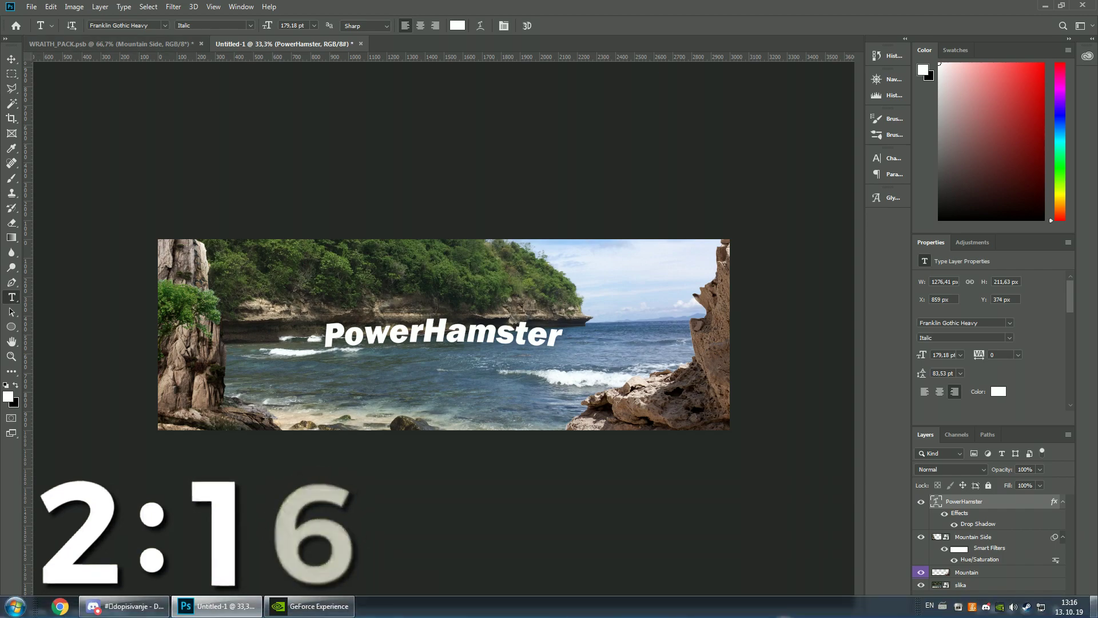
Group all the layers, duplicate the group and convert the copy to a smart object
{"action": "left_click", "coordinate": [972, 585]}
{"action": "left_click", "coordinate": [972, 501], "text": "shift"}
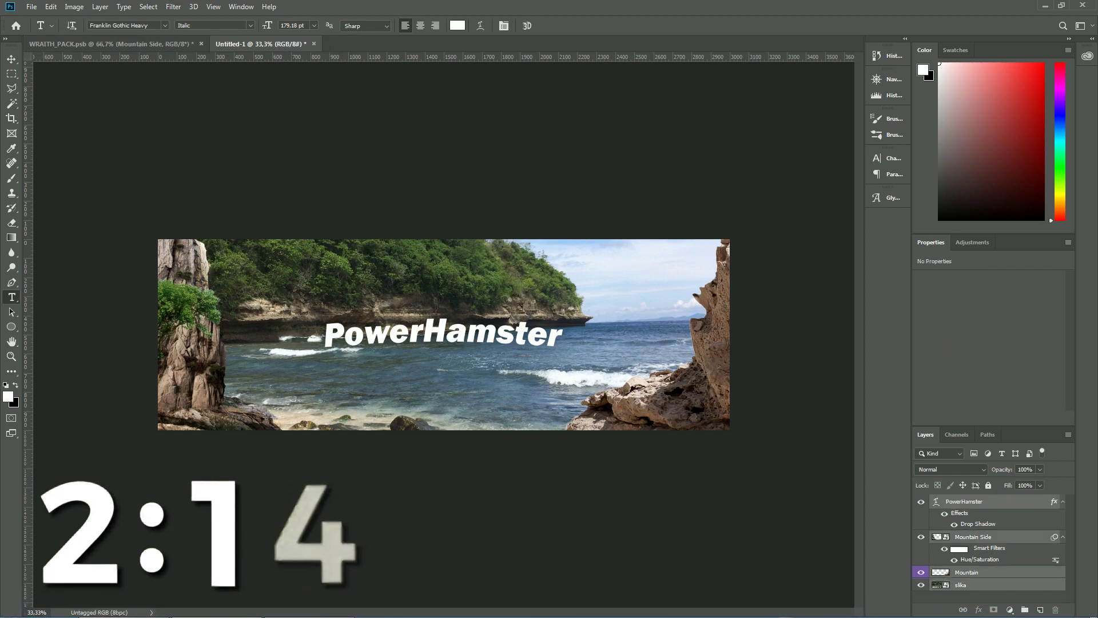
{"action": "key", "text": "ctrl+g"}
{"action": "key", "text": "ctrl+j"}
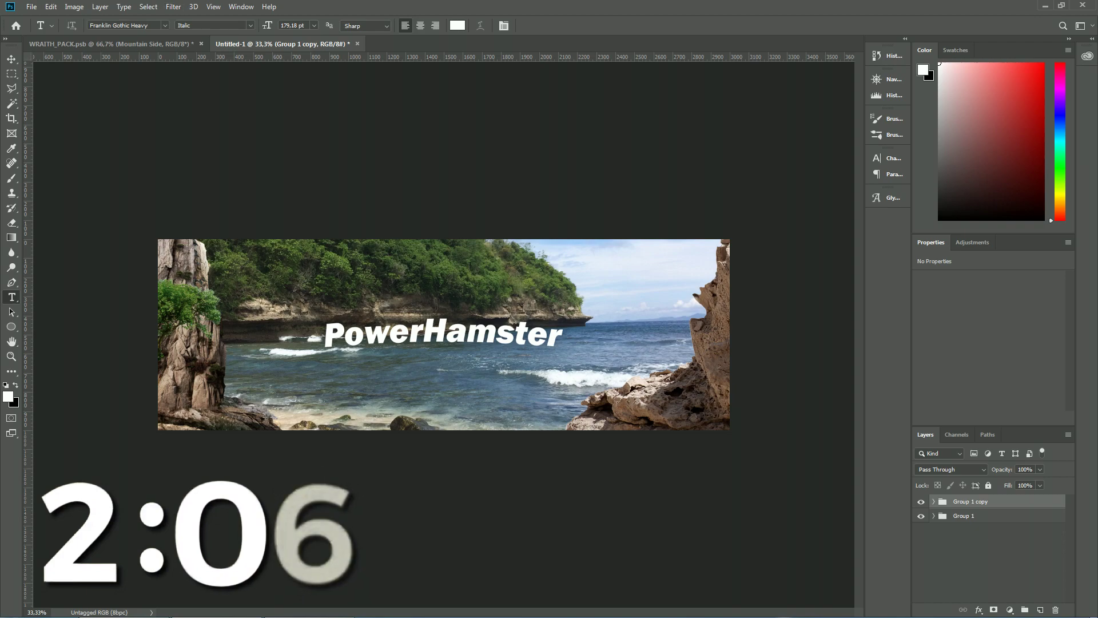
{"action": "right_click", "coordinate": [979, 501]}
{"action": "left_click", "coordinate": [1006, 199]}
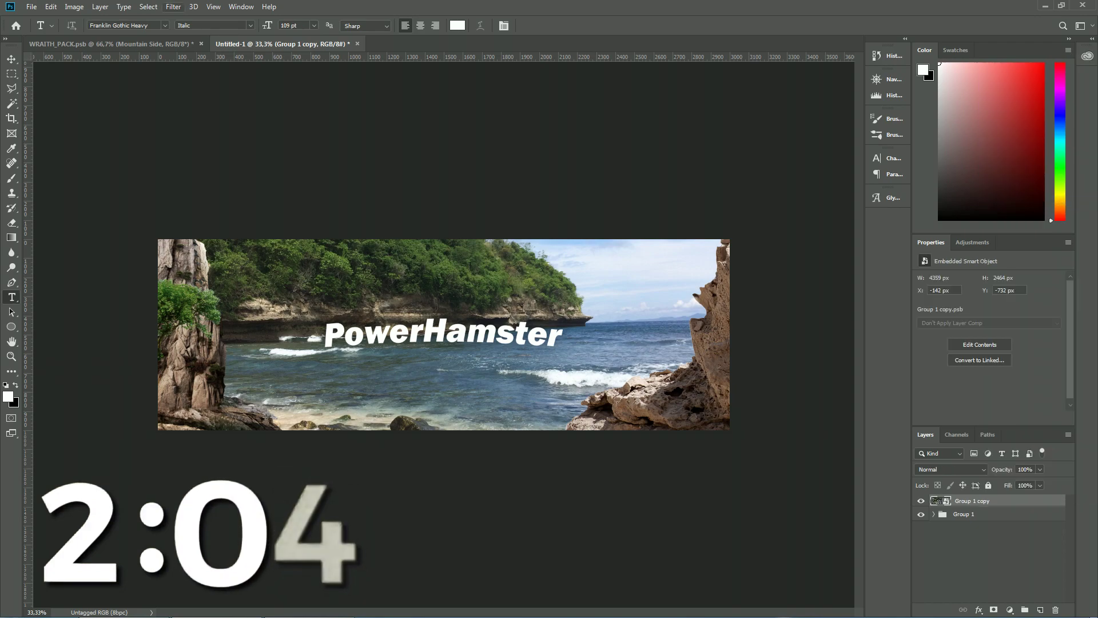
Start a Camera Raw Filter on the smart object with temperature +11, tint -6, exposure -0.45, contrast -10 and highlights +32
{"action": "left_click", "coordinate": [173, 7]}
{"action": "left_click", "coordinate": [203, 75]}
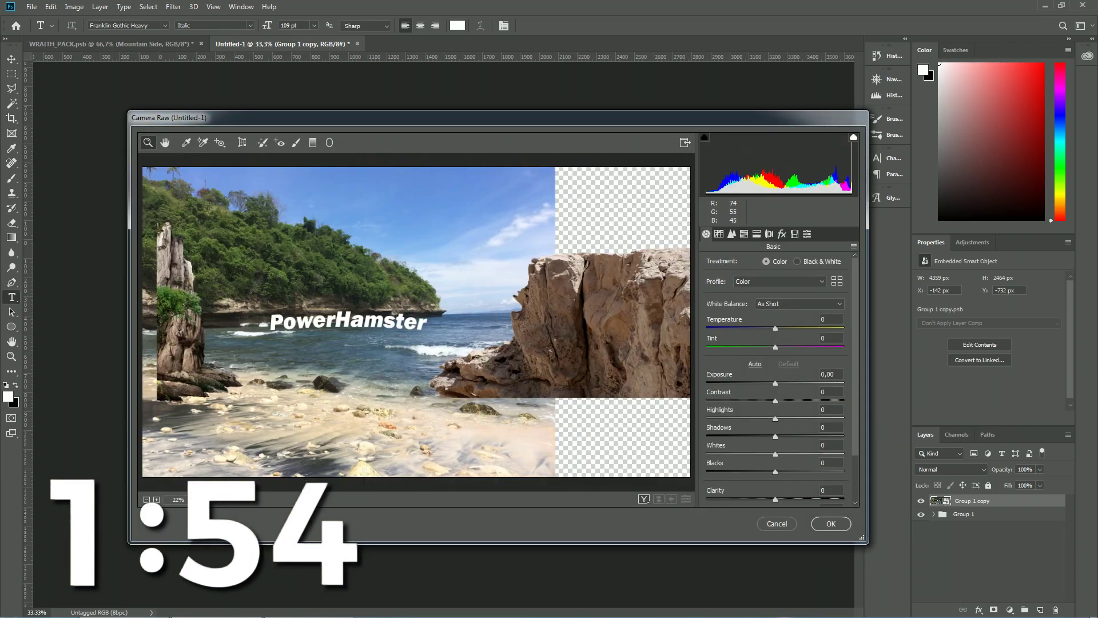
{"action": "left_click", "coordinate": [196, 317]}
{"action": "left_click", "coordinate": [196, 318]}
{"action": "left_click", "coordinate": [165, 143]}
{"action": "left_click_drag", "start_coordinate": [343, 240], "coordinate": [299, 245]}
{"action": "left_click_drag", "start_coordinate": [775, 328], "coordinate": [797, 419]}
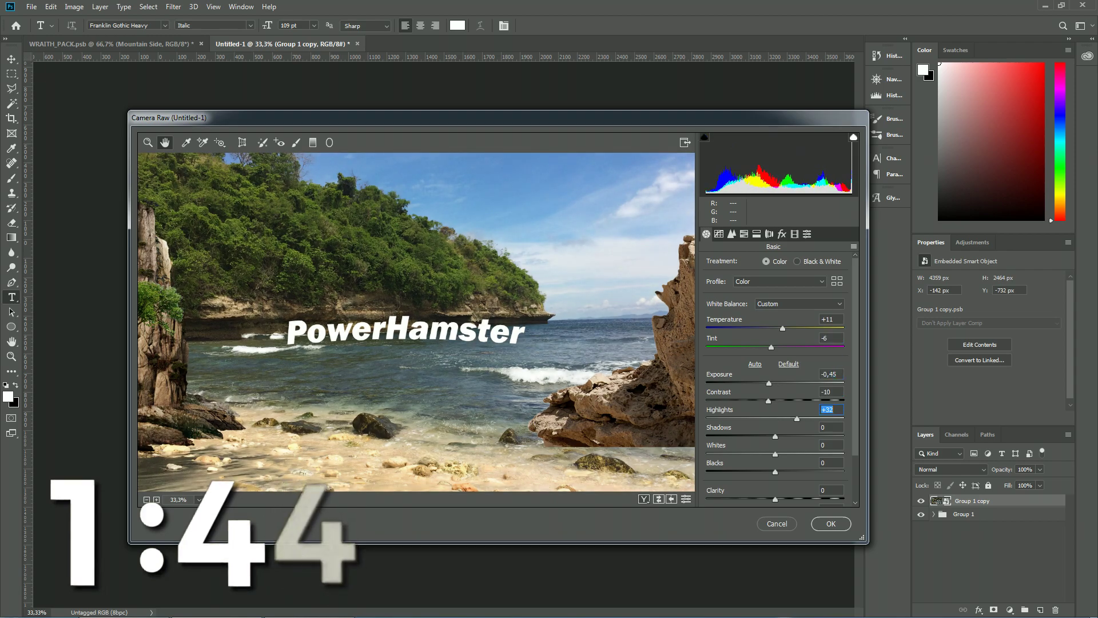
Set shadows to +78, whites to +47, blacks to -31 and vibrance to +44, and apply the Camera Raw Filter
{"action": "scroll", "coordinate": [775, 371], "scroll_direction": "down", "scroll_amount": 2}
{"action": "left_click_drag", "start_coordinate": [775, 381], "coordinate": [811, 399]}
{"action": "key", "text": "Down"}
{"action": "key", "text": "Down"}
{"action": "key", "text": "Down"}
{"action": "key", "text": "Down"}
{"action": "key", "text": "Down"}
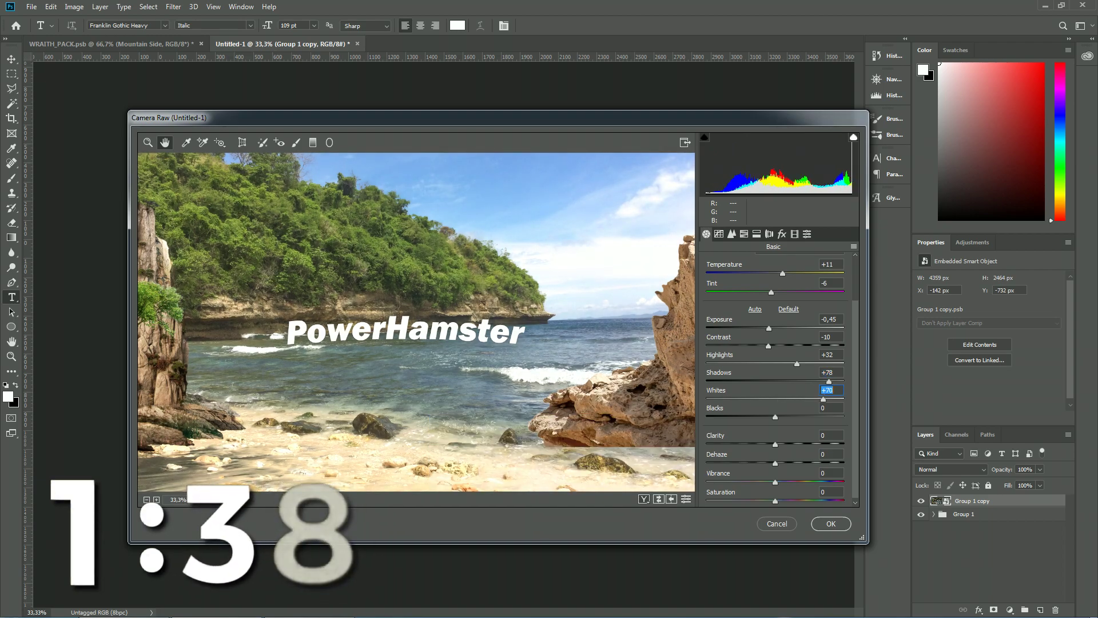
{"action": "left_click_drag", "start_coordinate": [775, 417], "coordinate": [753, 416]}
{"action": "scroll", "coordinate": [754, 417], "scroll_direction": "down", "scroll_amount": 1}
{"action": "left_click_drag", "start_coordinate": [775, 478], "coordinate": [805, 479]}
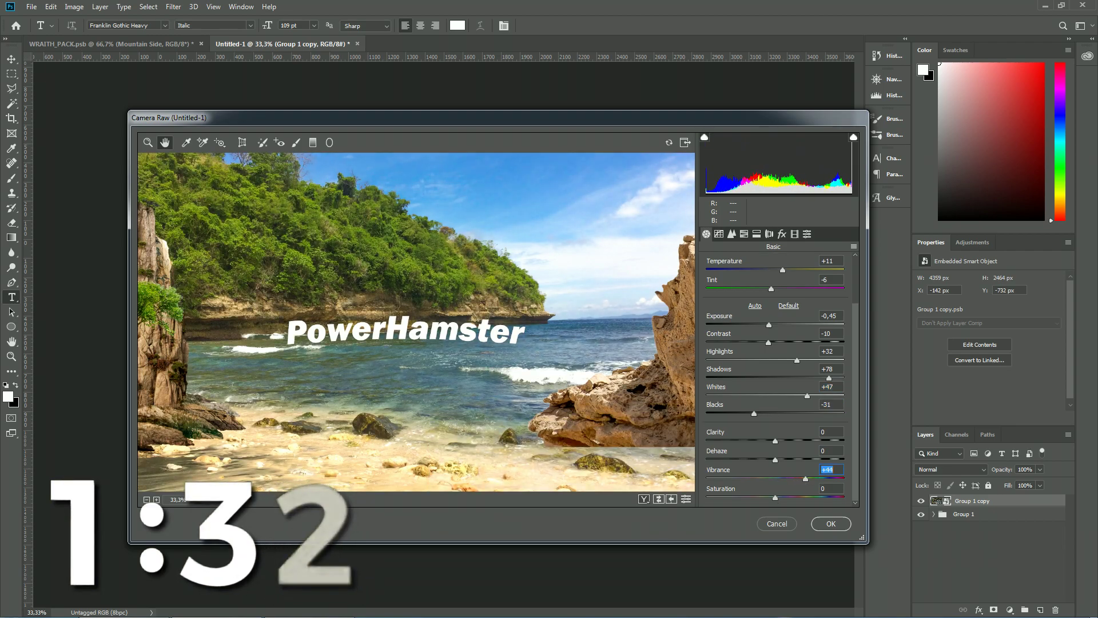
{"action": "left_click", "coordinate": [836, 523]}
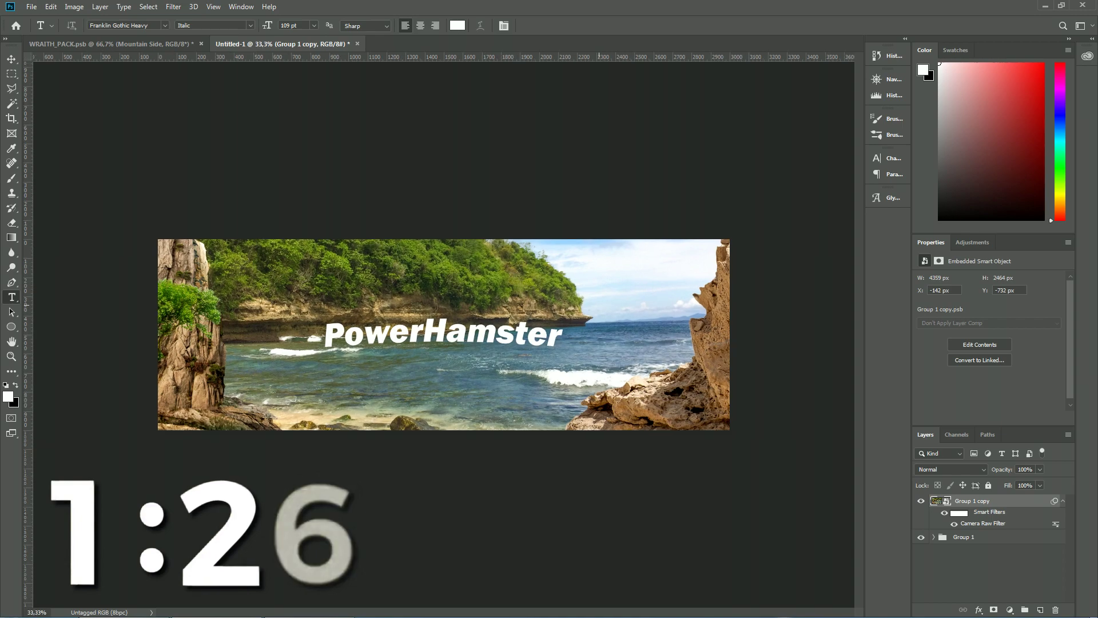
Duplicate the color-graded smart object and apply a High Pass filter to the copy
{"action": "key", "text": "ctrl+j"}
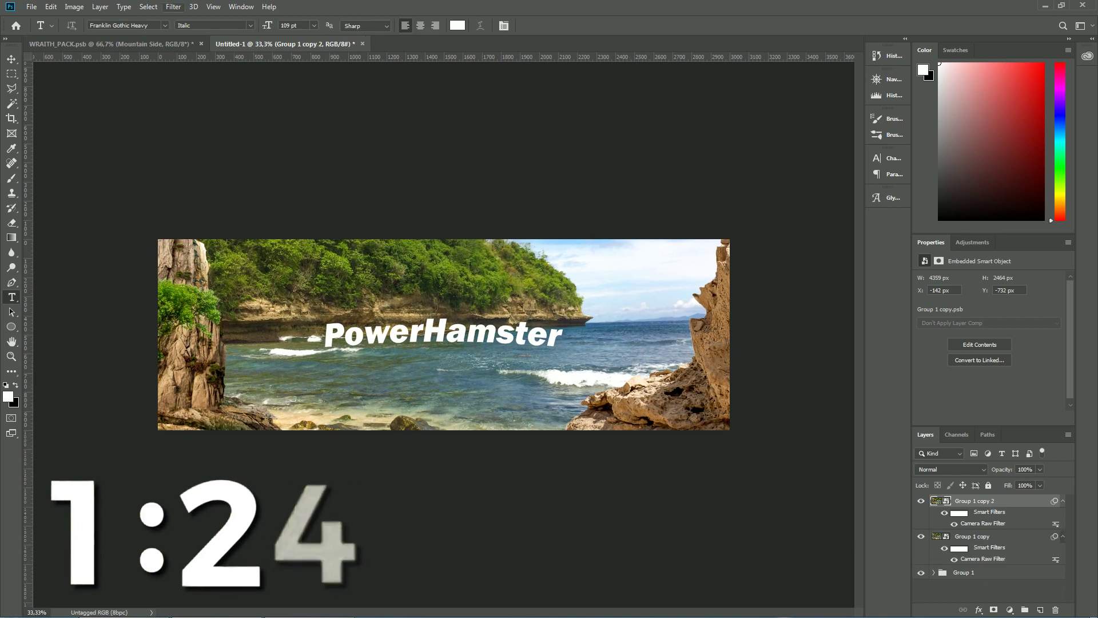
{"action": "left_click", "coordinate": [173, 7]}
{"action": "mouse_move", "coordinate": [182, 234]}
{"action": "left_click", "coordinate": [338, 245]}
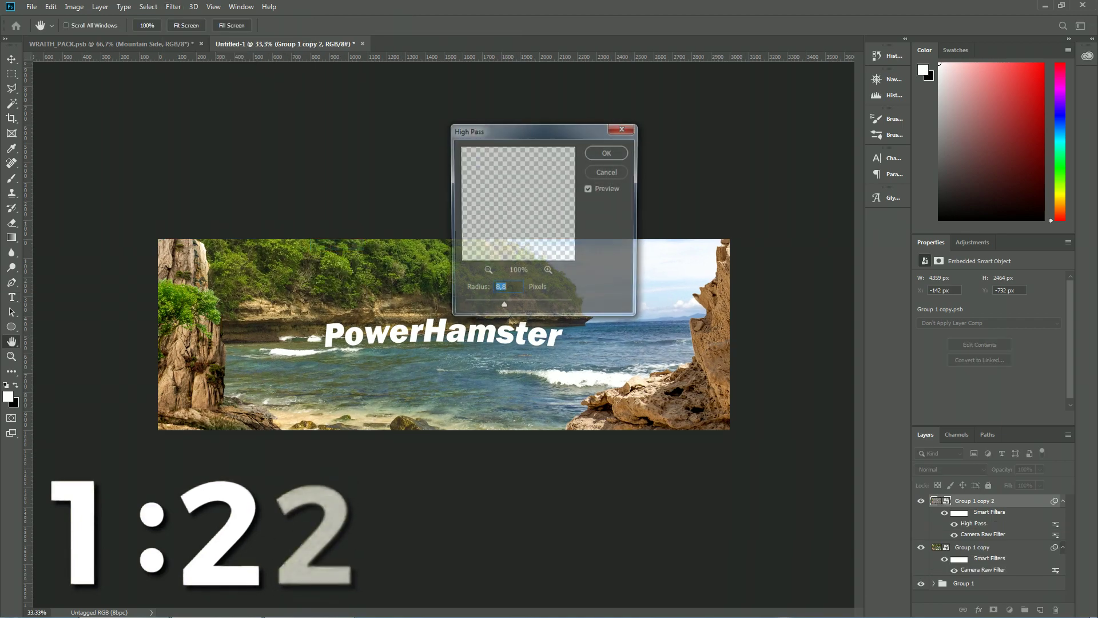
{"action": "left_click", "coordinate": [608, 152]}
Set the High Pass layer's blend mode to Overlay and its opacity to 56%
{"action": "left_click", "coordinate": [952, 470]}
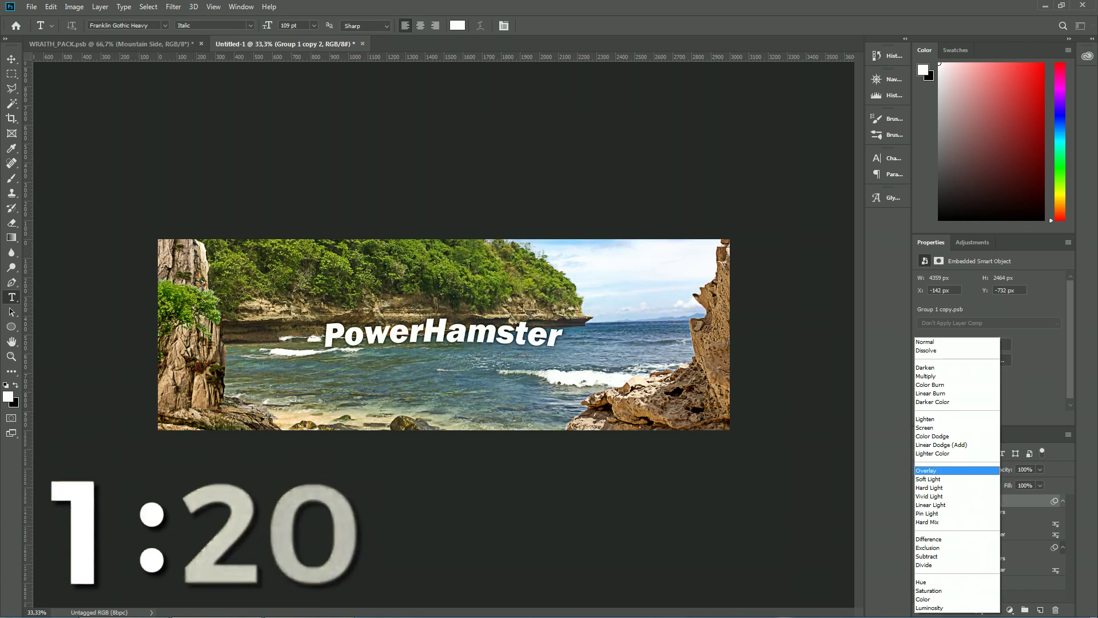
{"action": "left_click", "coordinate": [951, 470]}
{"action": "left_click_drag", "start_coordinate": [1002, 469], "coordinate": [976, 469]}
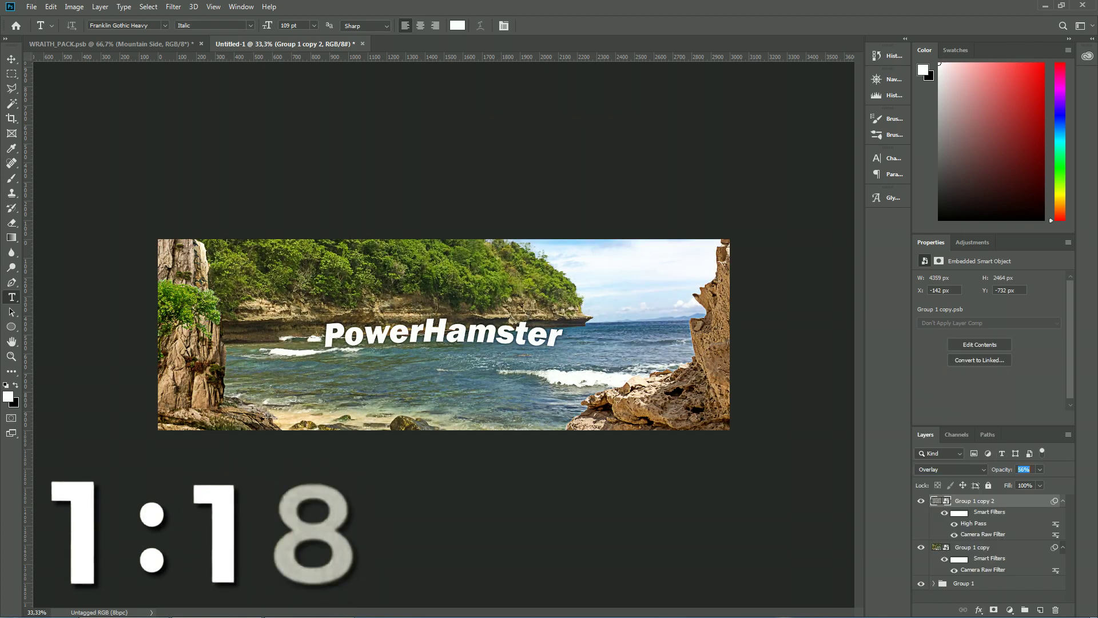
Add an Exposure adjustment layer with an offset of +0.0375 and a gamma correction of 0.77
{"action": "left_click", "coordinate": [1010, 609]}
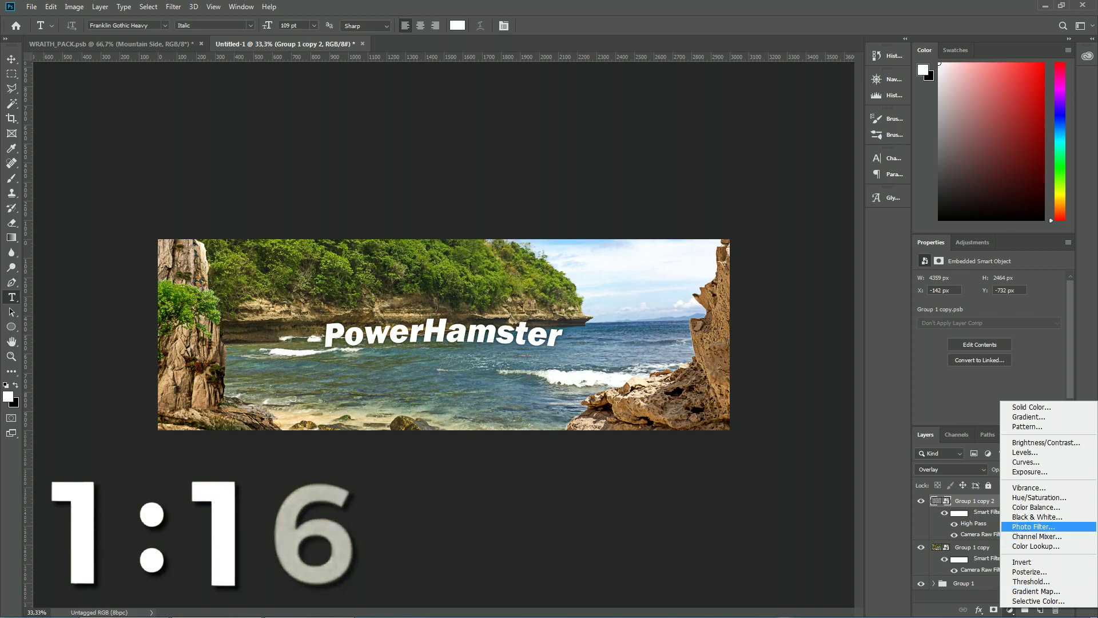
{"action": "left_click", "coordinate": [1029, 471]}
{"action": "left_click_drag", "start_coordinate": [989, 330], "coordinate": [1001, 352]}
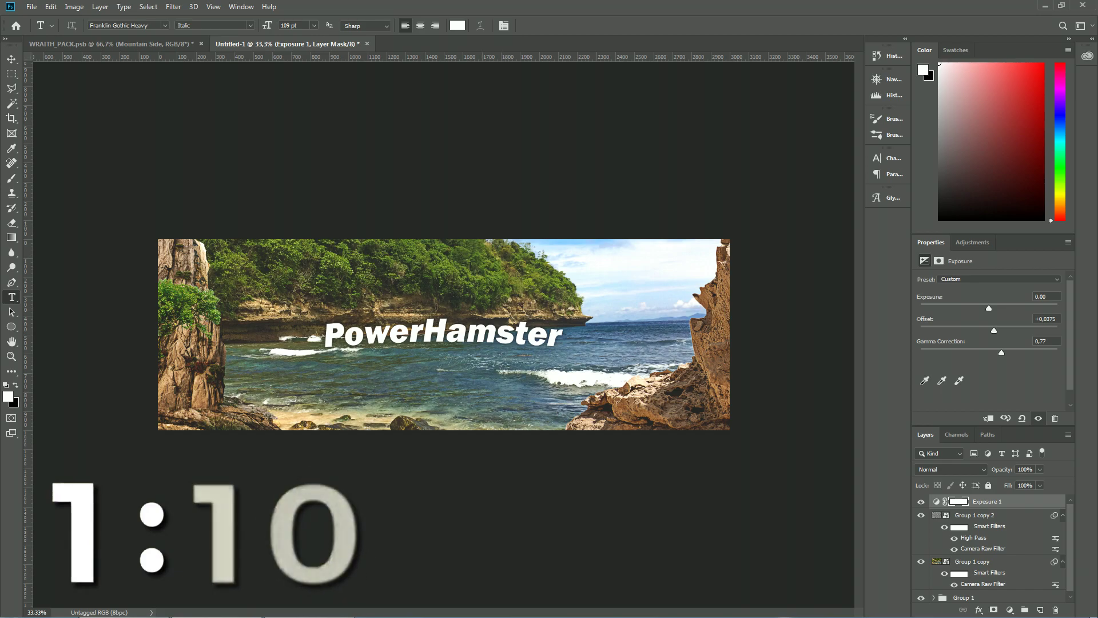
Group all layers from the Exposure adjustment down to Group 1 and merge the new group into one pixel layer
{"action": "scroll", "coordinate": [973, 572], "scroll_direction": "down", "scroll_amount": 1}
{"action": "left_click", "coordinate": [972, 595], "text": "shift"}
{"action": "key", "text": "ctrl+g"}
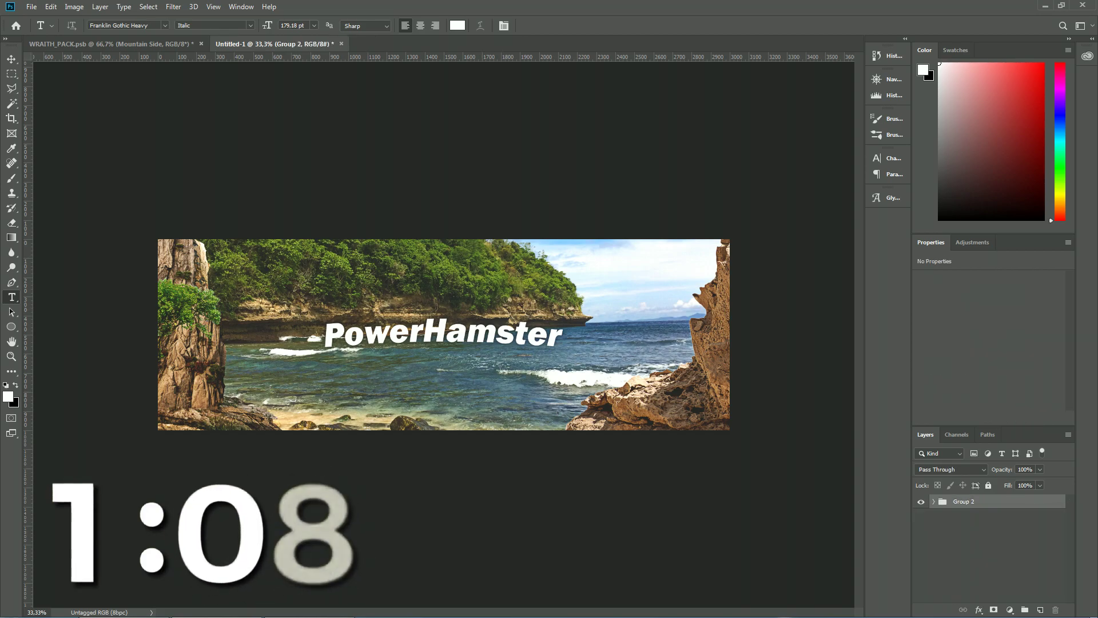
{"action": "right_click", "coordinate": [980, 502]}
{"action": "left_click", "coordinate": [1006, 410]}
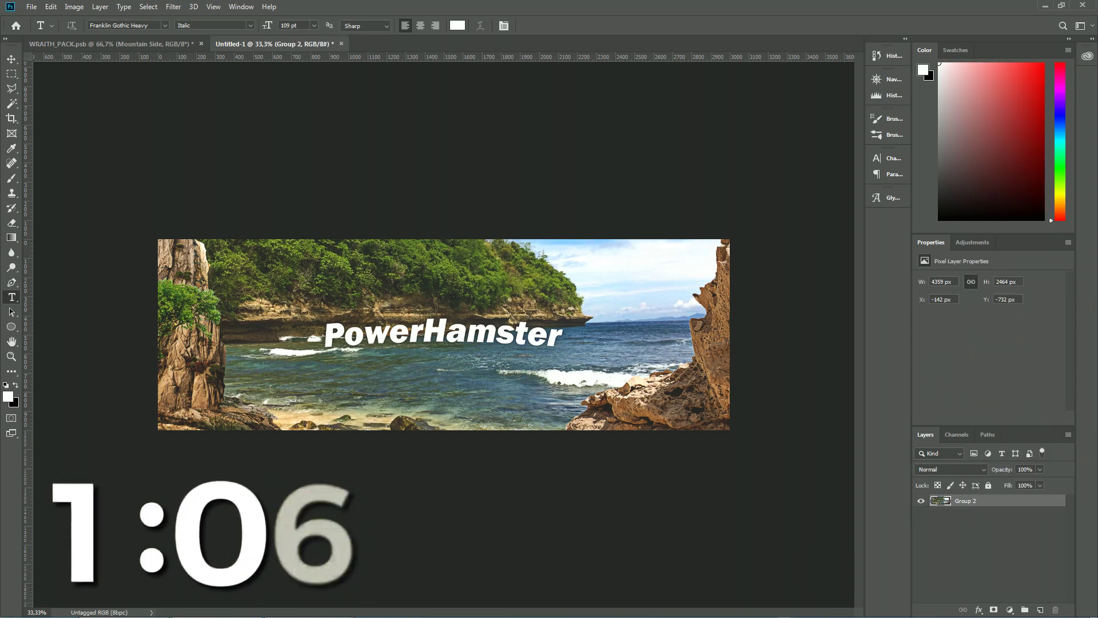
Duplicate the merged Group 2 layer and restrict the copy's blending to the red channel only
{"action": "key", "text": "ctrl+j"}
{"action": "key", "text": "ctrl+t"}
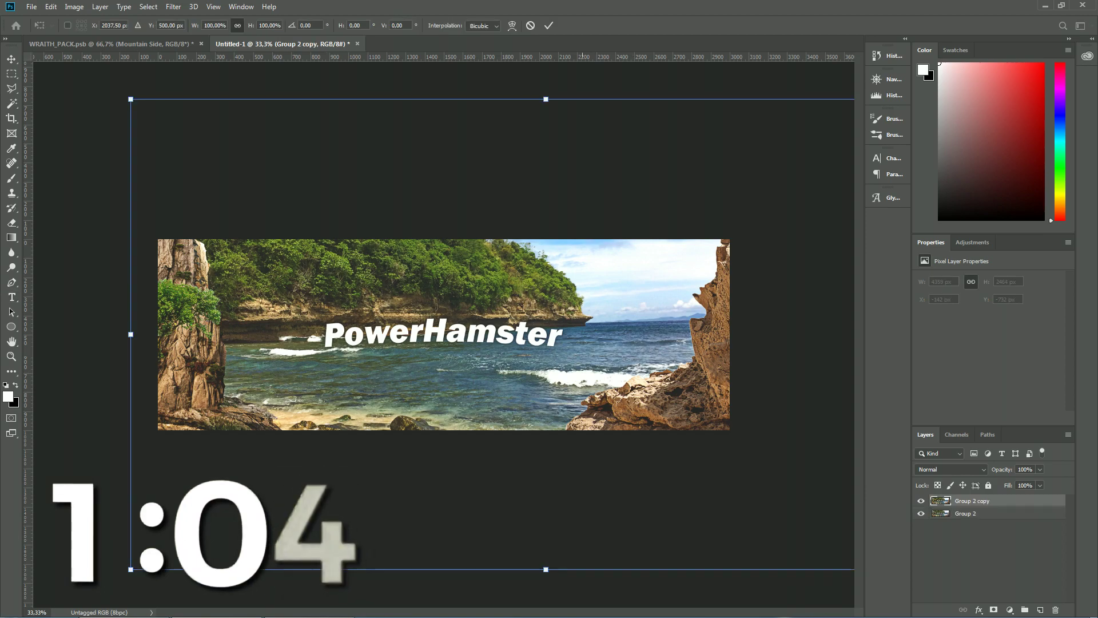
{"action": "key", "text": "Return"}
{"action": "key", "text": "t"}
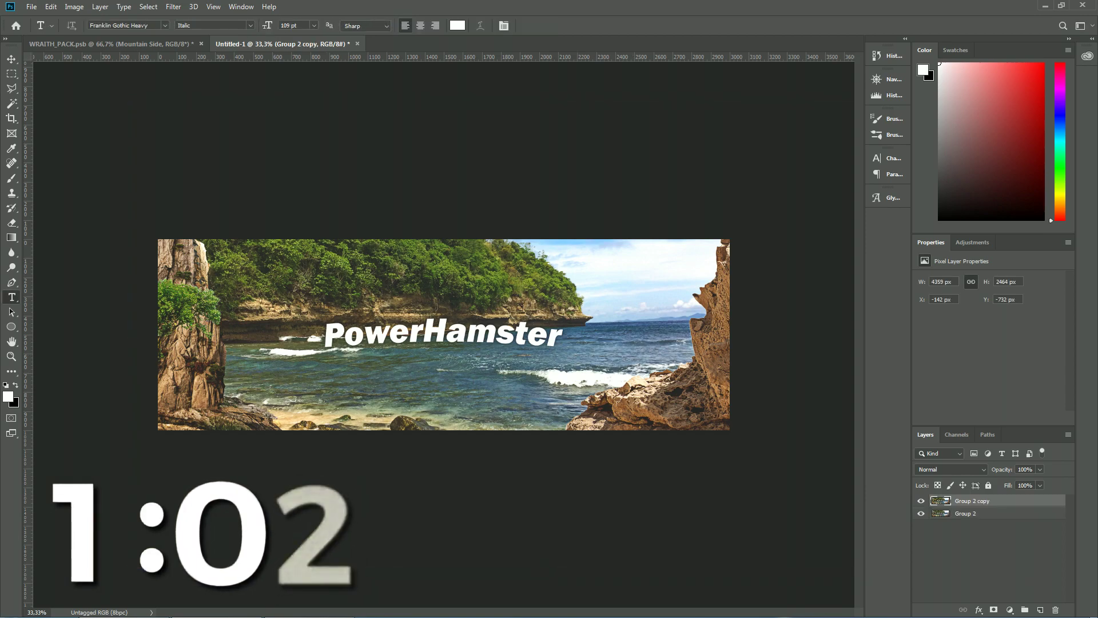
{"action": "double_click", "coordinate": [995, 500]}
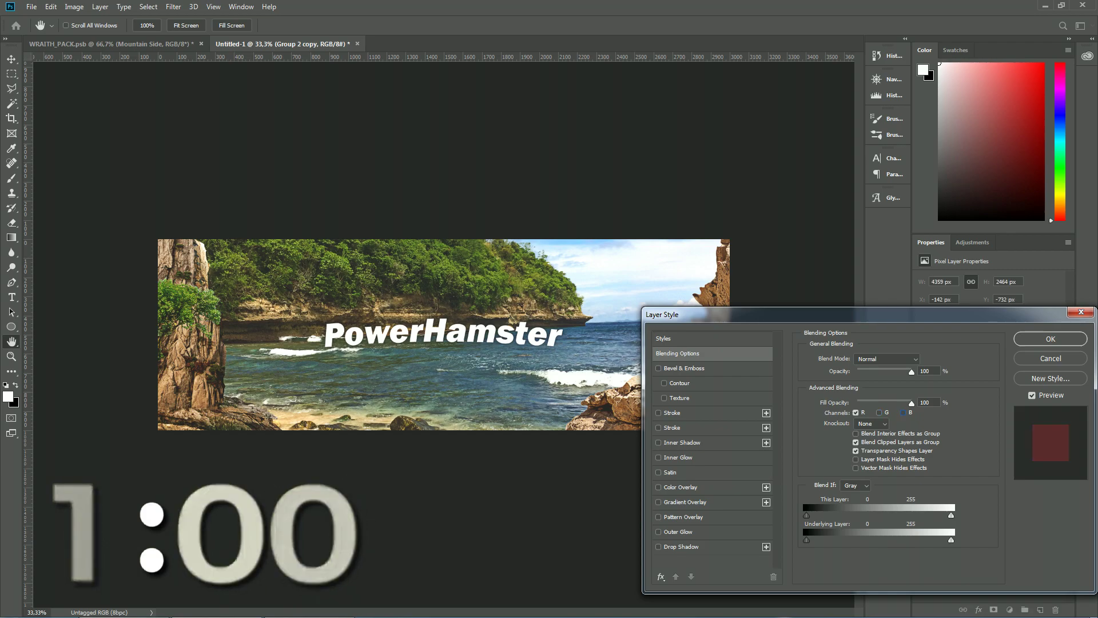
{"action": "key", "text": "Return"}
Shift the red-channel copy 3 px to the right of the original layer
{"action": "key", "text": "ctrl+t"}
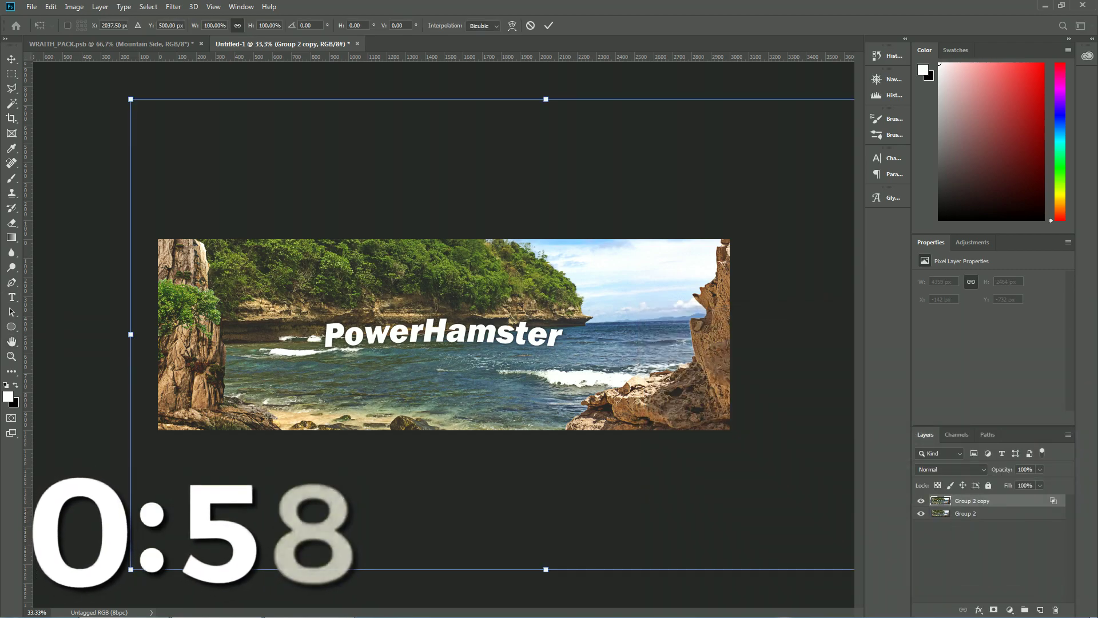
{"action": "key", "text": "Return"}
{"action": "key", "text": "t"}
Duplicate the red-channel layer and switch the new copy's blending to the green channel only
{"action": "key", "text": "ctrl+j"}
{"action": "double_click", "coordinate": [1010, 500]}
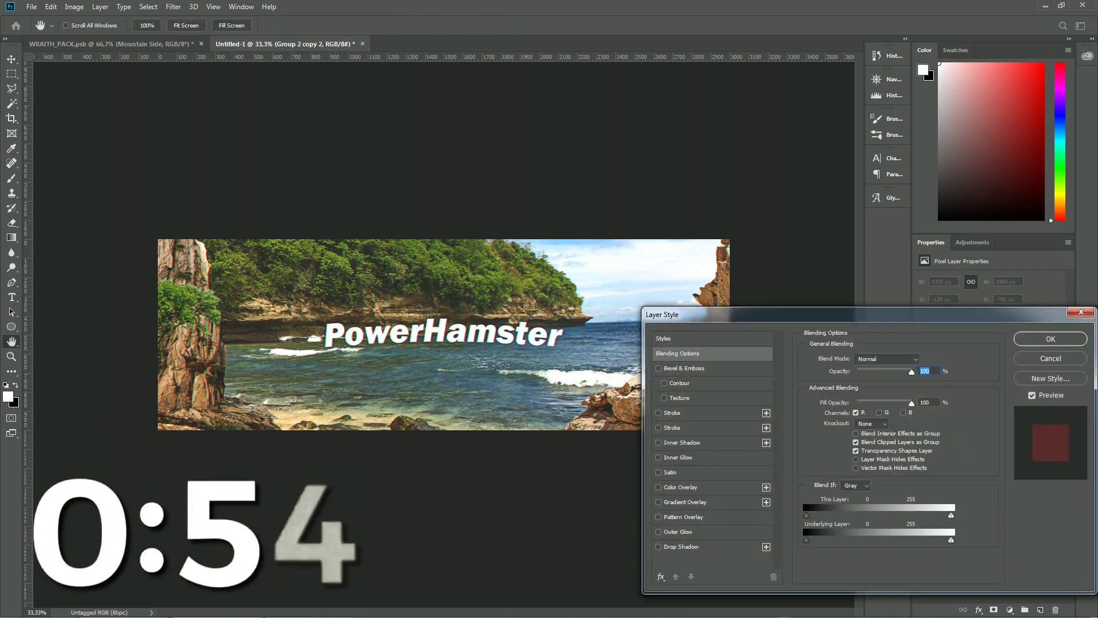
{"action": "left_click", "coordinate": [879, 412]}
{"action": "key", "text": "Escape"}
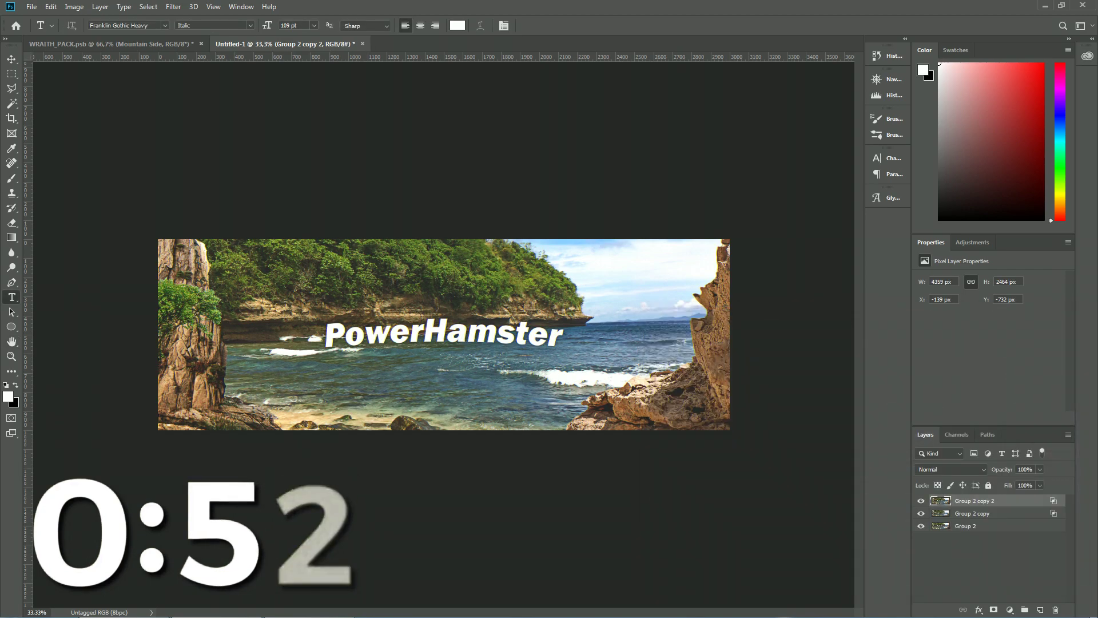
Shift the green-channel copy 3 px further to the right
{"action": "key", "text": "ctrl+t"}
{"action": "key", "text": "Right"}
{"action": "key", "text": "Right"}
{"action": "key", "text": "Right"}
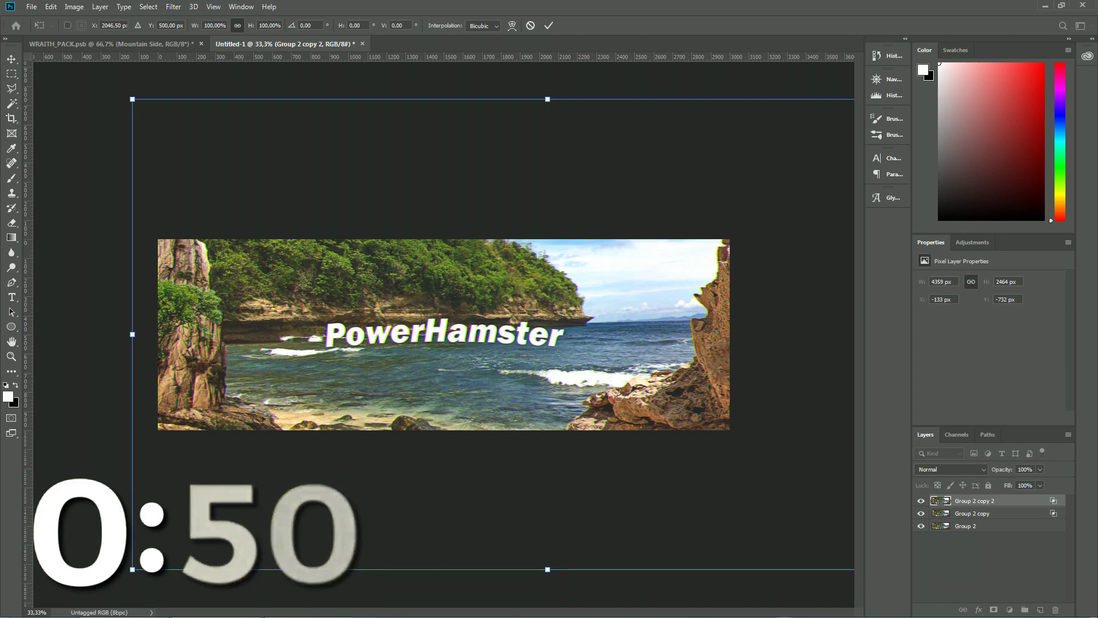
{"action": "key", "text": "Return"}
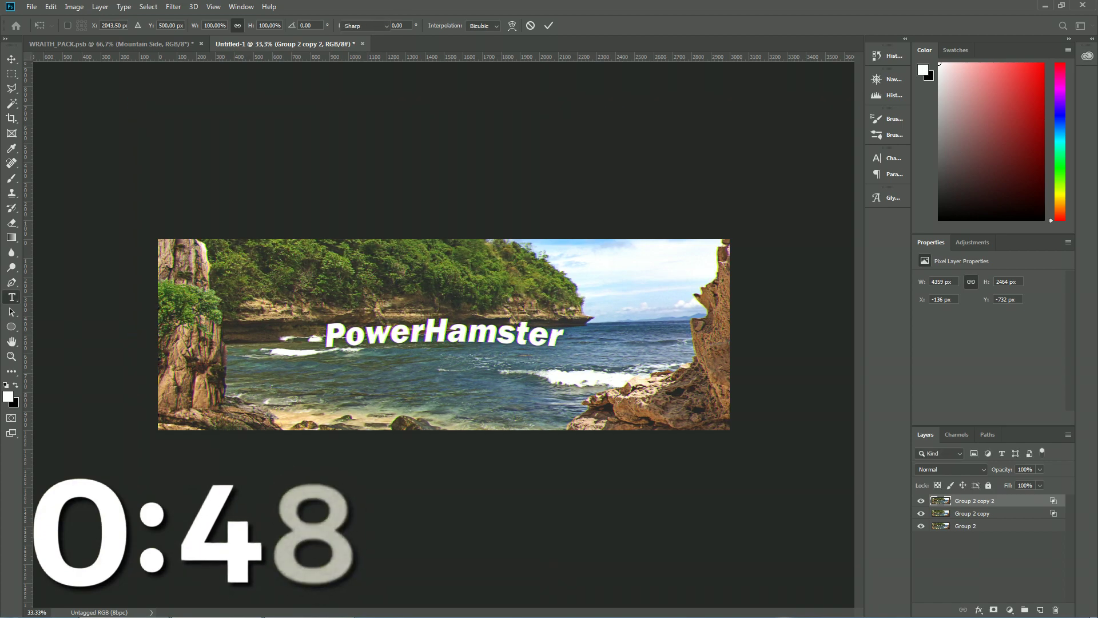
Duplicate the green-channel layer as a blue-channel-only copy and shift it 3 px further to the right
{"action": "key", "text": "ctrl+j"}
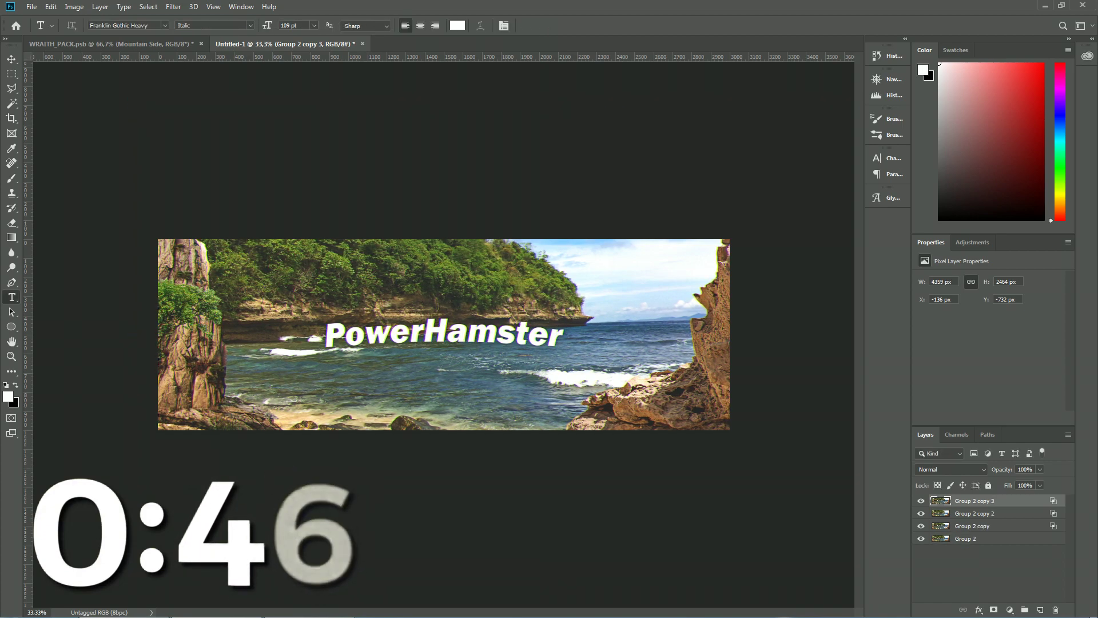
{"action": "key", "text": "space"}
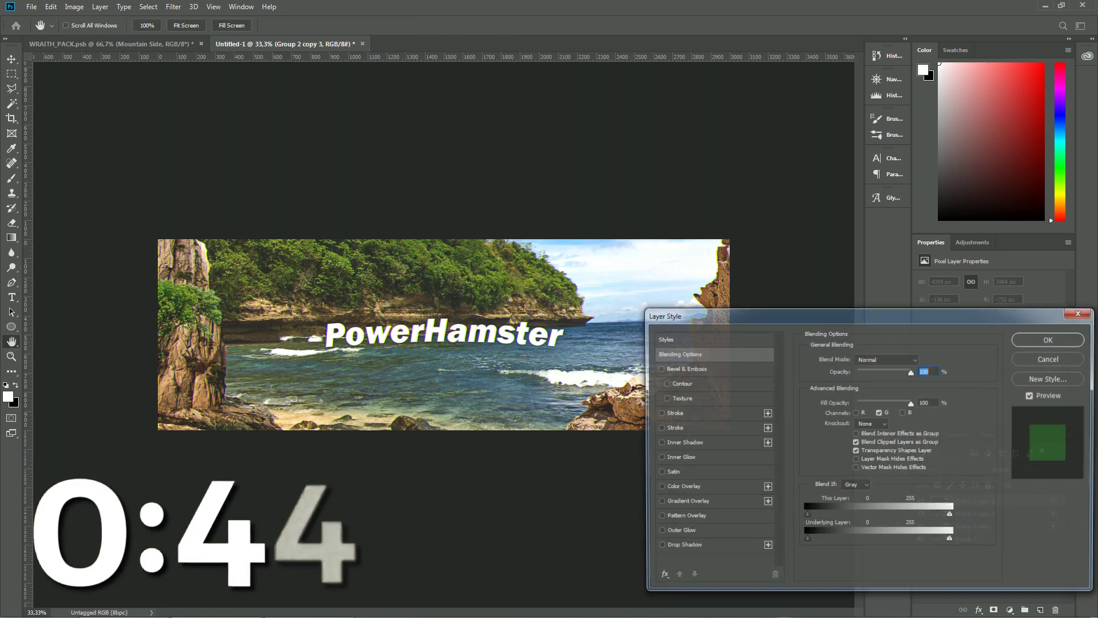
{"action": "left_click", "coordinate": [879, 412]}
{"action": "left_click", "coordinate": [903, 412]}
{"action": "left_click", "coordinate": [1049, 339]}
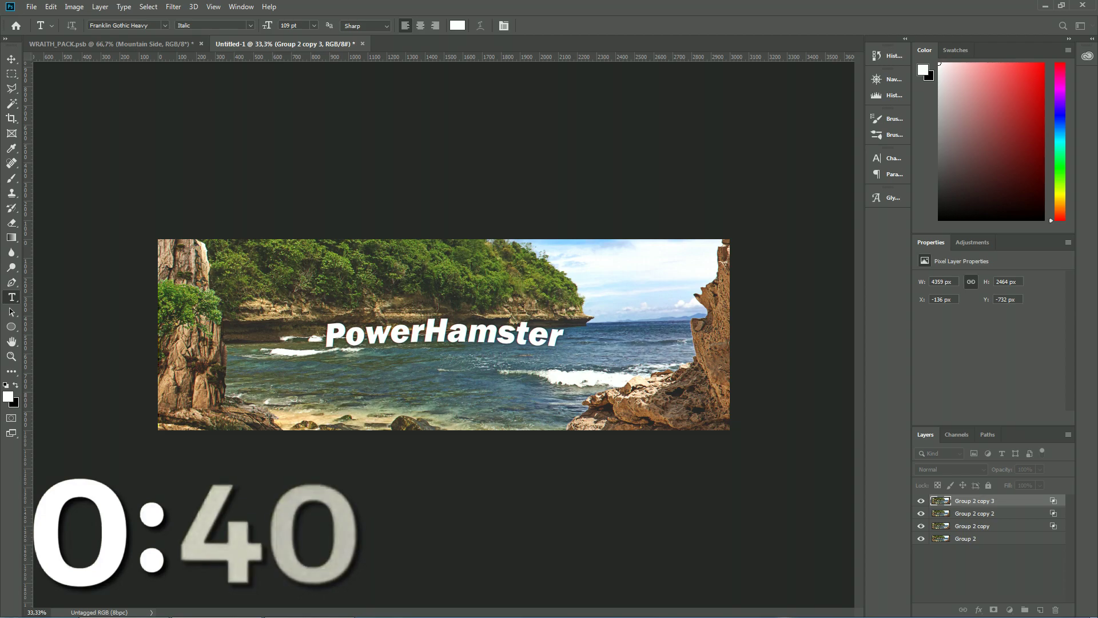
{"action": "key", "text": "ctrl+t"}
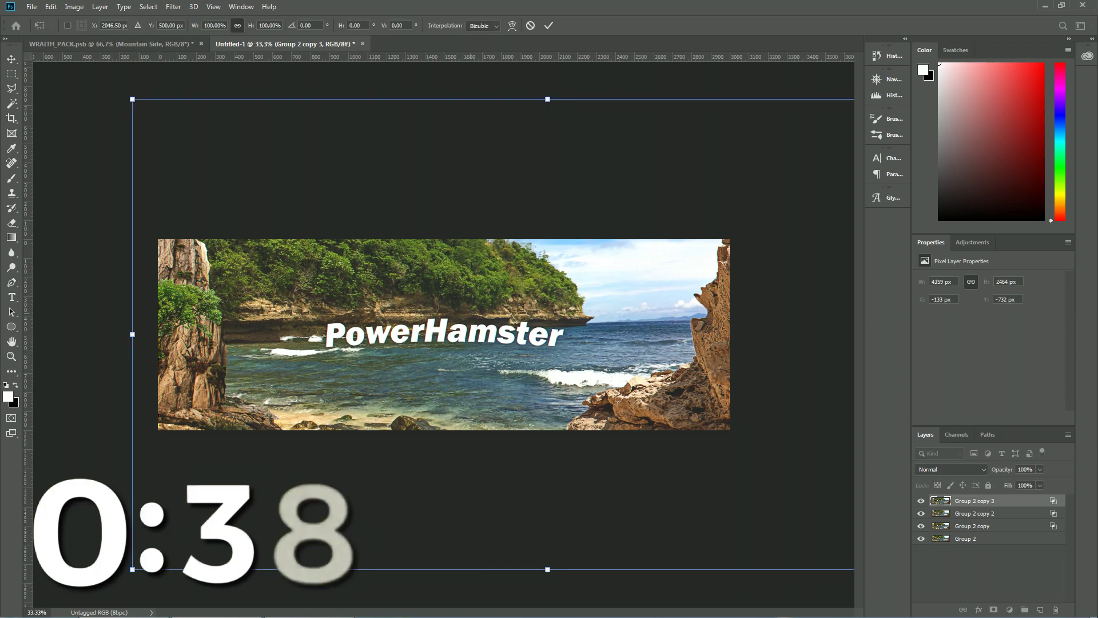
{"action": "key", "text": "Escape"}
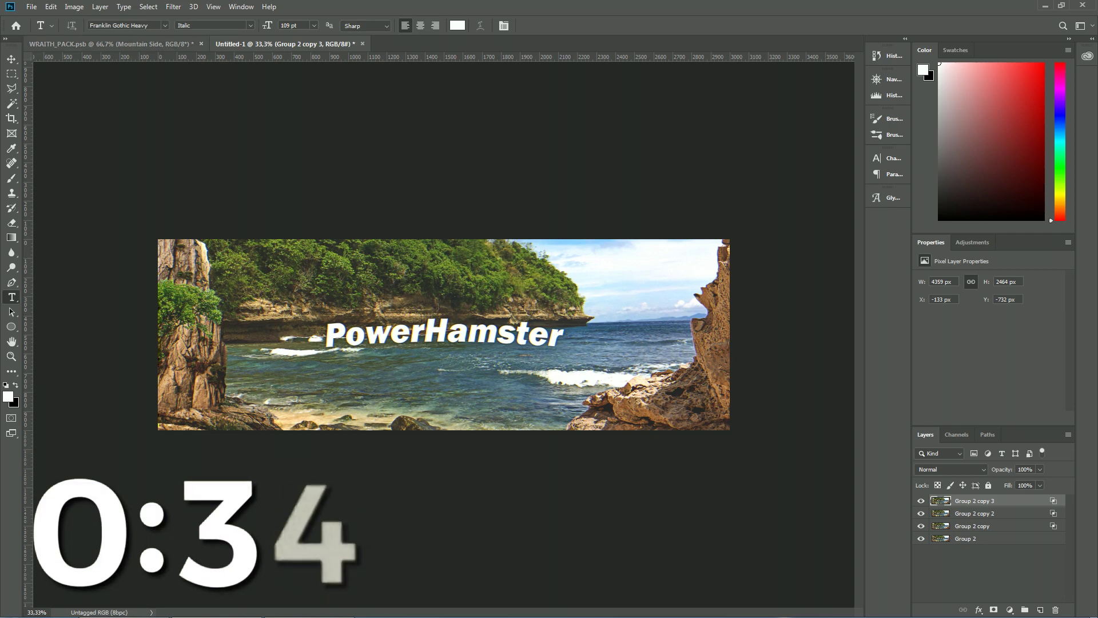
Switch to WRAITH_PACK.psb, collapse its Foliage group and expand the Particles group
{"action": "left_click", "coordinate": [111, 43]}
{"action": "scroll", "coordinate": [990, 546], "scroll_direction": "up", "scroll_amount": 10}
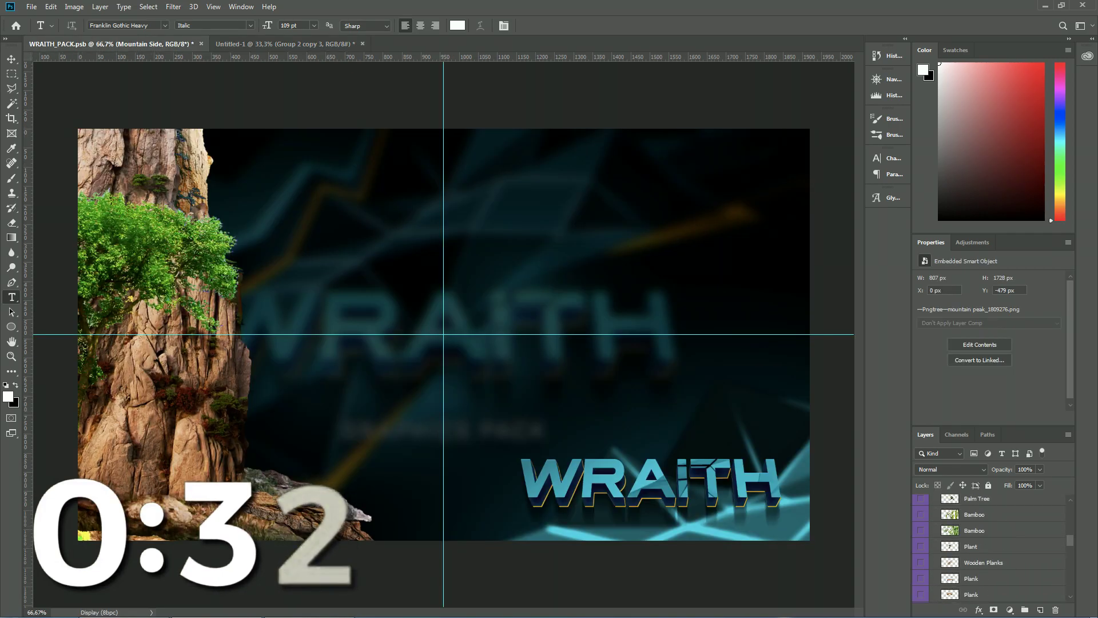
{"action": "left_click", "coordinate": [934, 579]}
{"action": "scroll", "coordinate": [934, 579], "scroll_direction": "down", "scroll_amount": 2}
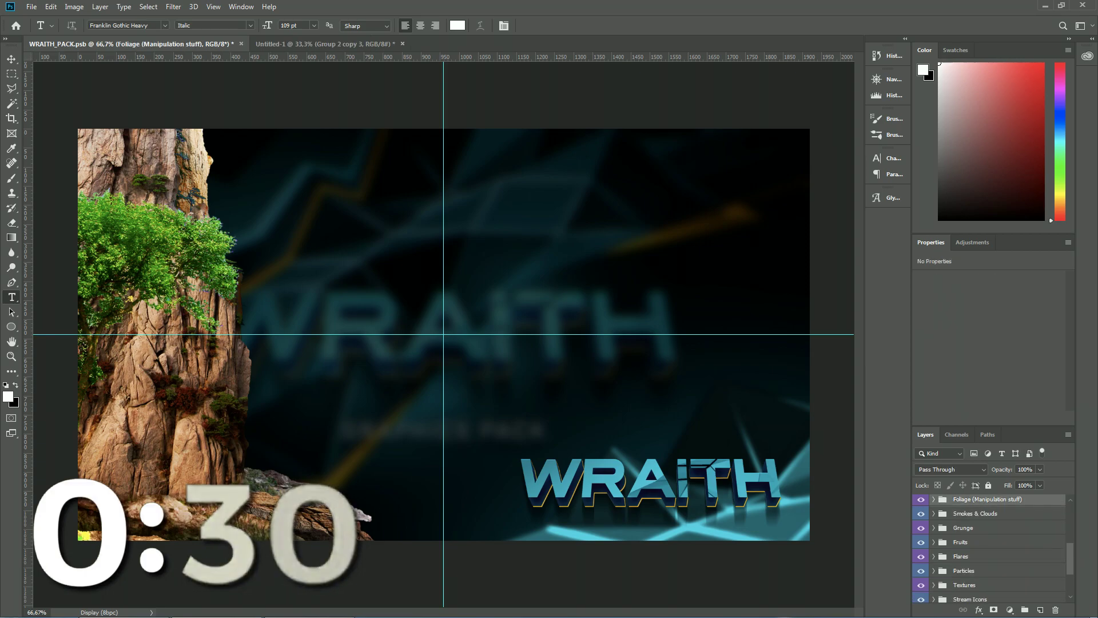
{"action": "scroll", "coordinate": [990, 546], "scroll_direction": "down", "scroll_amount": 1}
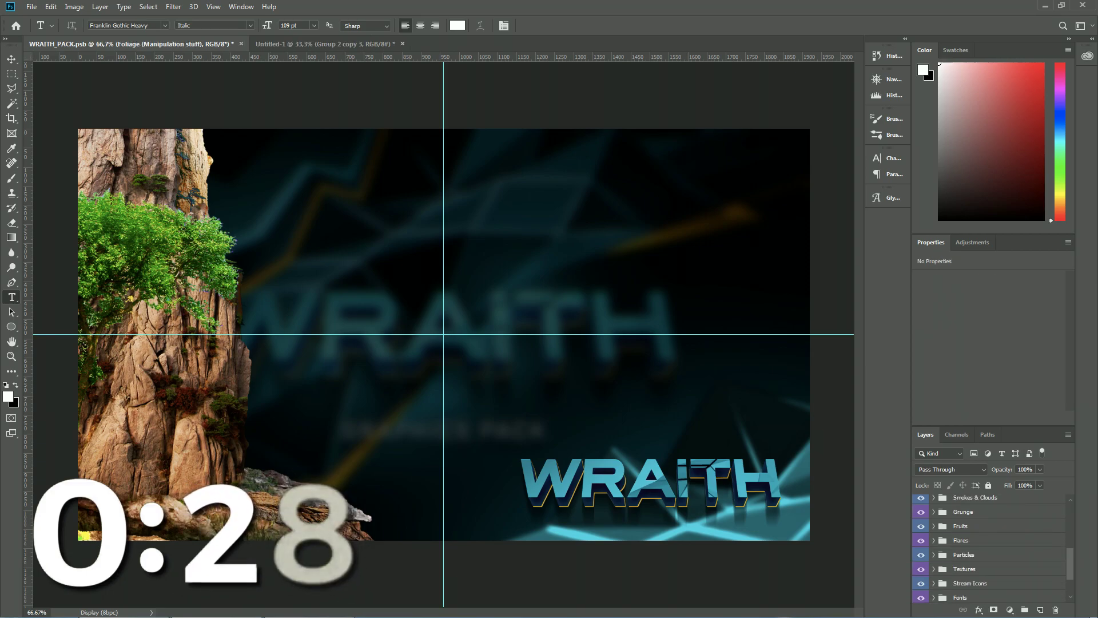
{"action": "left_click", "coordinate": [934, 555]}
{"action": "scroll", "coordinate": [934, 555], "scroll_direction": "down", "scroll_amount": 3}
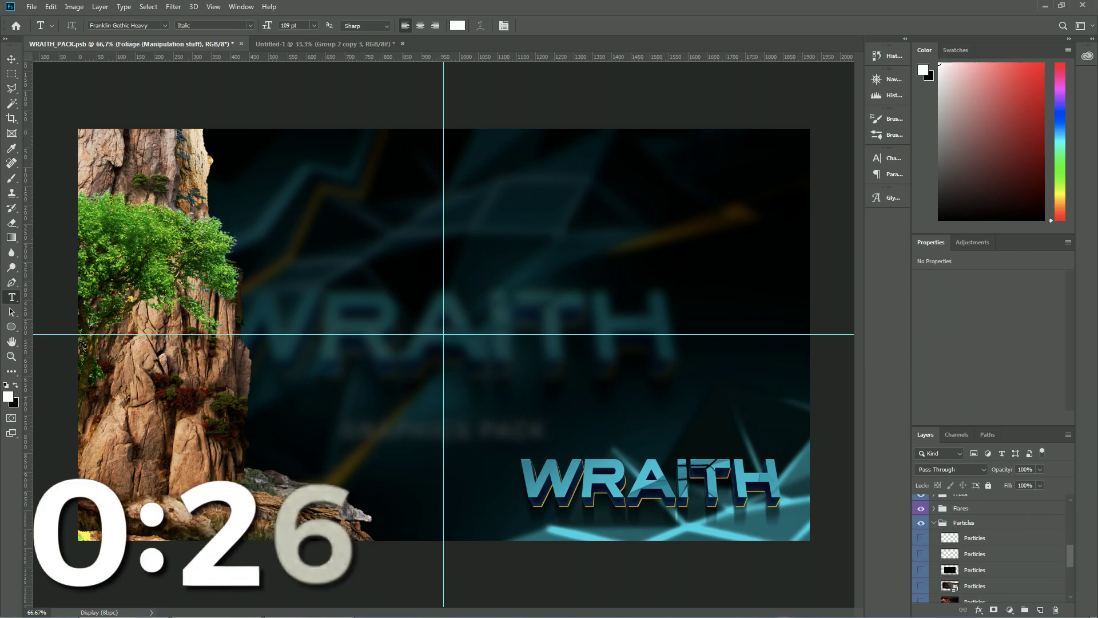
Preview the pack's particle layers, show the starry one with Lighten blending and copy it into the Untitled-1 banner
{"action": "left_click", "coordinate": [921, 586]}
{"action": "left_click", "coordinate": [920, 586]}
{"action": "left_click", "coordinate": [921, 585]}
{"action": "left_click", "coordinate": [921, 585]}
{"action": "left_click", "coordinate": [975, 553]}
{"action": "left_click", "coordinate": [921, 554]}
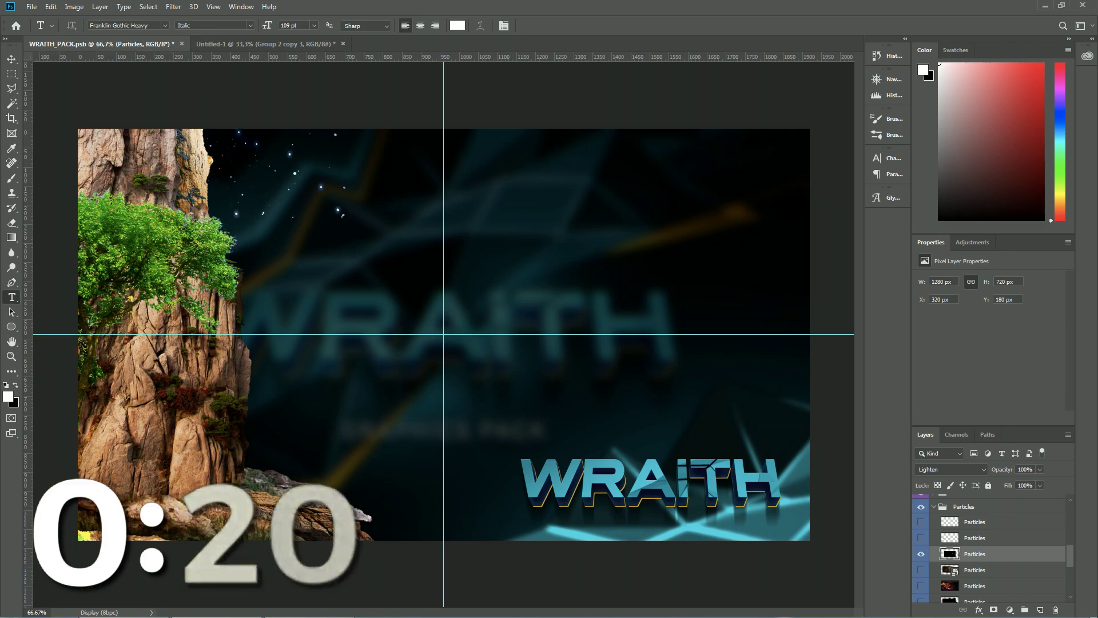
{"action": "left_click", "coordinate": [228, 44]}
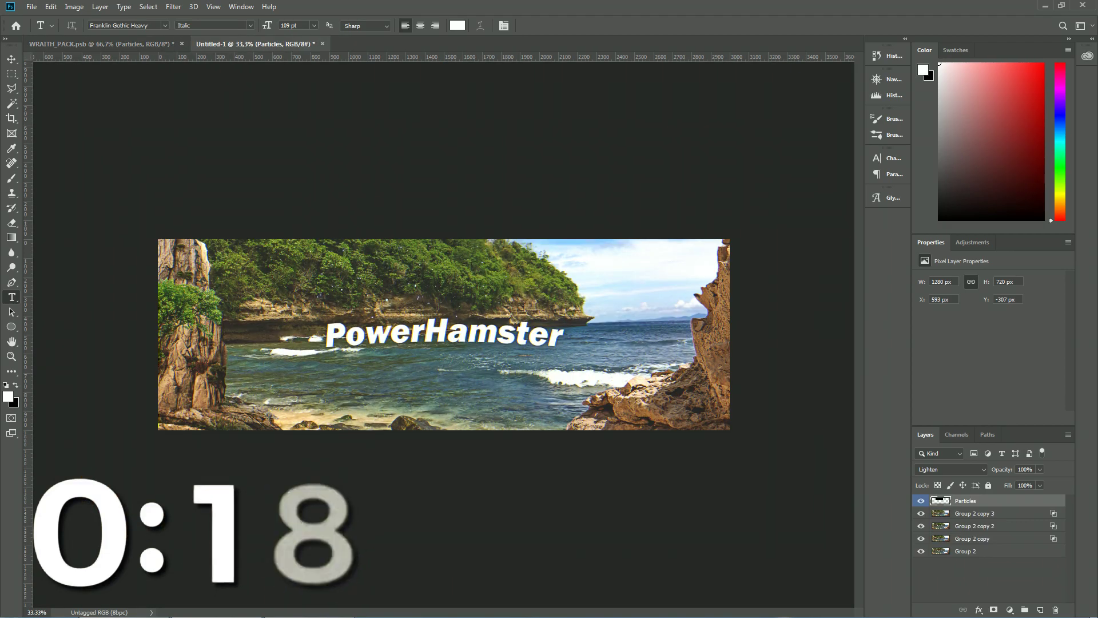
Enlarge the Particles layer to about 2798 × 1574 px and position it across the banner
{"action": "key", "text": "ctrl+t"}
{"action": "left_click_drag", "start_coordinate": [514, 317], "coordinate": [804, 473]}
{"action": "left_click_drag", "start_coordinate": [663, 403], "coordinate": [565, 371]}
{"action": "key", "text": "Return"}
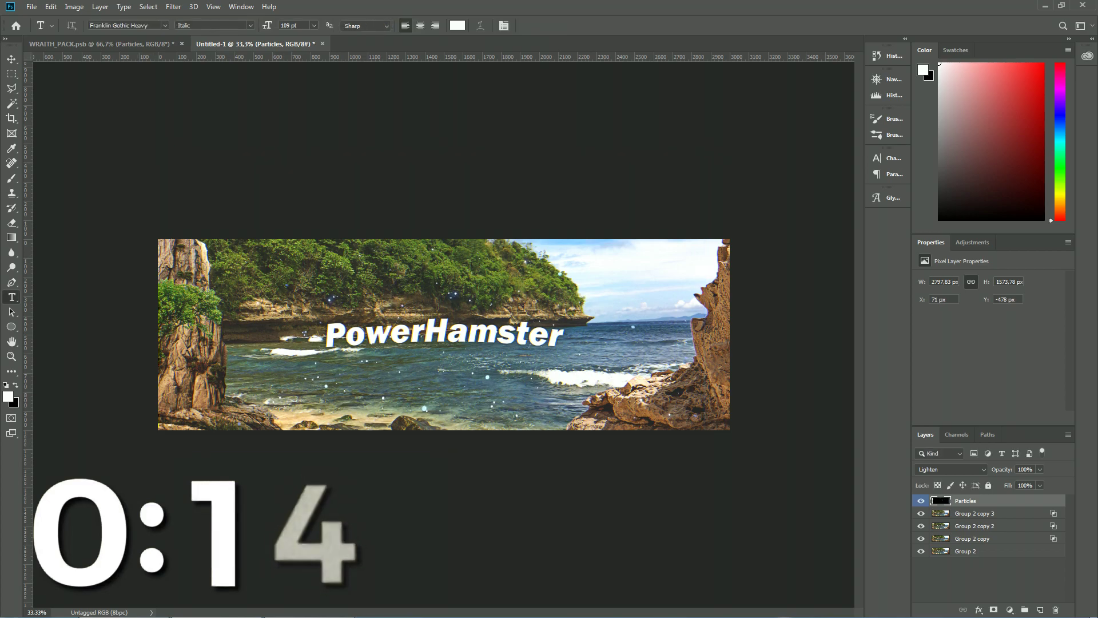
Show the white star flare in the Flares group of WRAITH_PACK.psb and copy it into the banner above Particles
{"action": "left_click", "coordinate": [101, 43]}
{"action": "scroll", "coordinate": [989, 548], "scroll_direction": "up", "scroll_amount": 2}
{"action": "scroll", "coordinate": [989, 547], "scroll_direction": "down", "scroll_amount": 1}
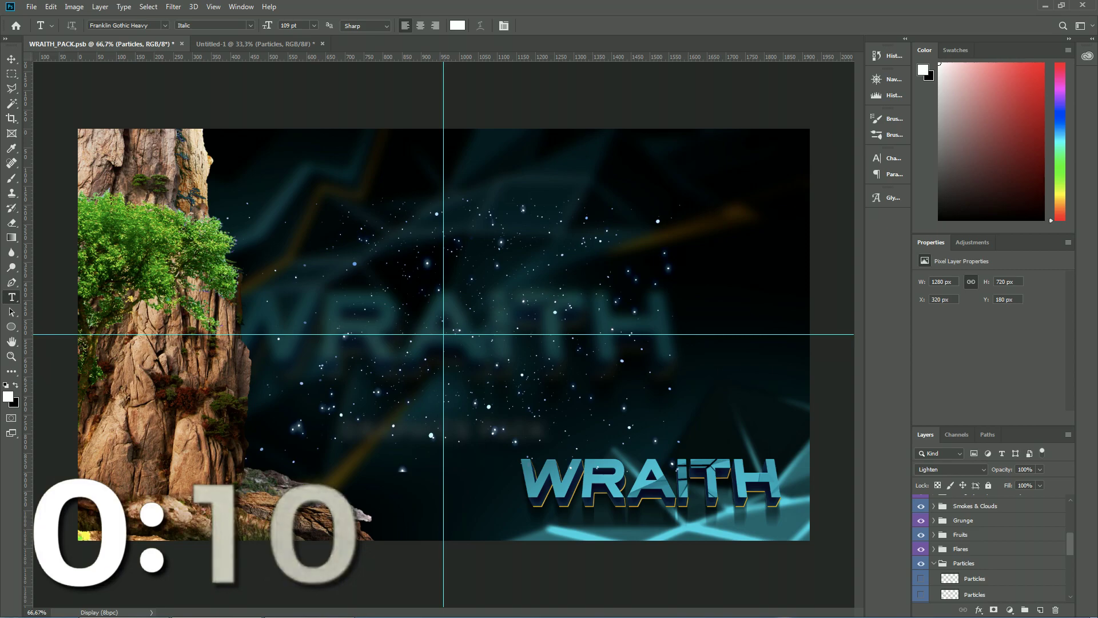
{"action": "left_click", "coordinate": [934, 549]}
{"action": "scroll", "coordinate": [934, 549], "scroll_direction": "down", "scroll_amount": 4}
{"action": "left_click", "coordinate": [921, 549]}
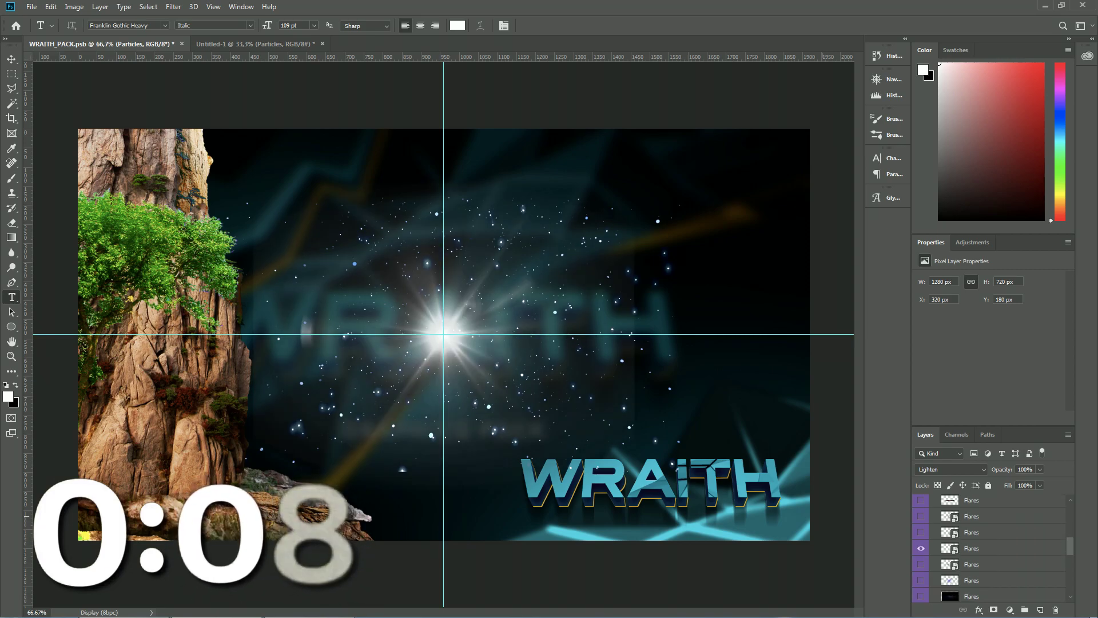
{"action": "left_click", "coordinate": [973, 547]}
{"action": "left_click_drag", "start_coordinate": [444, 334], "coordinate": [430, 254]}
Enlarge the star flare to about 1342 × 1096 px and move it over the right part of the PowerHamster title
{"action": "key", "text": "ctrl+t"}
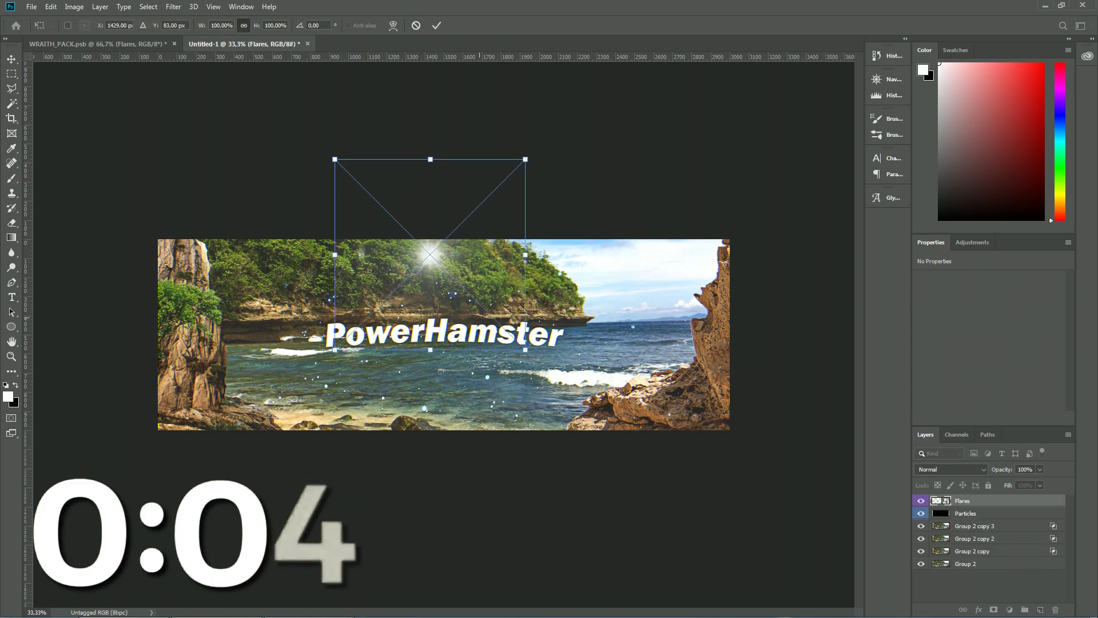
{"action": "left_click_drag", "start_coordinate": [525, 350], "coordinate": [591, 415]}
{"action": "left_click_drag", "start_coordinate": [490, 311], "coordinate": [540, 306]}
{"action": "key", "text": "Return"}
{"action": "key", "text": "t"}
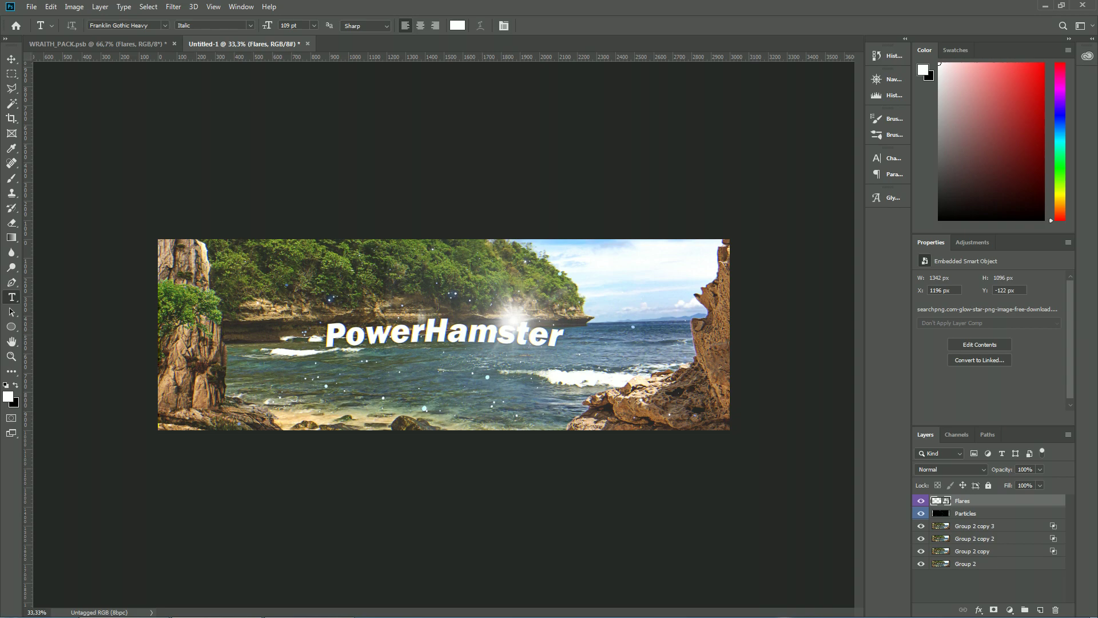
Enlarge the star flare to about 1959 × 1601 px and move it up to the banner's upper edge beside the sky
{"action": "key", "text": "ctrl+t"}
{"action": "left_click_drag", "start_coordinate": [574, 346], "coordinate": [621, 276]}
{"action": "left_click_drag", "start_coordinate": [688, 377], "coordinate": [806, 495]}
{"action": "left_click_drag", "start_coordinate": [724, 419], "coordinate": [689, 370]}
{"action": "key", "text": "Return"}
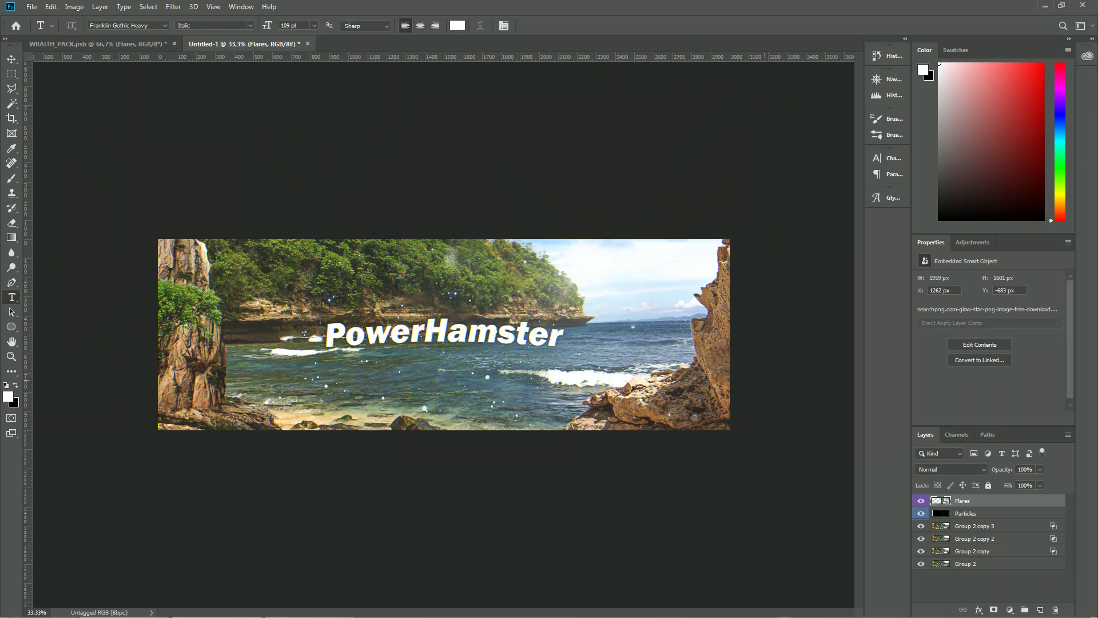